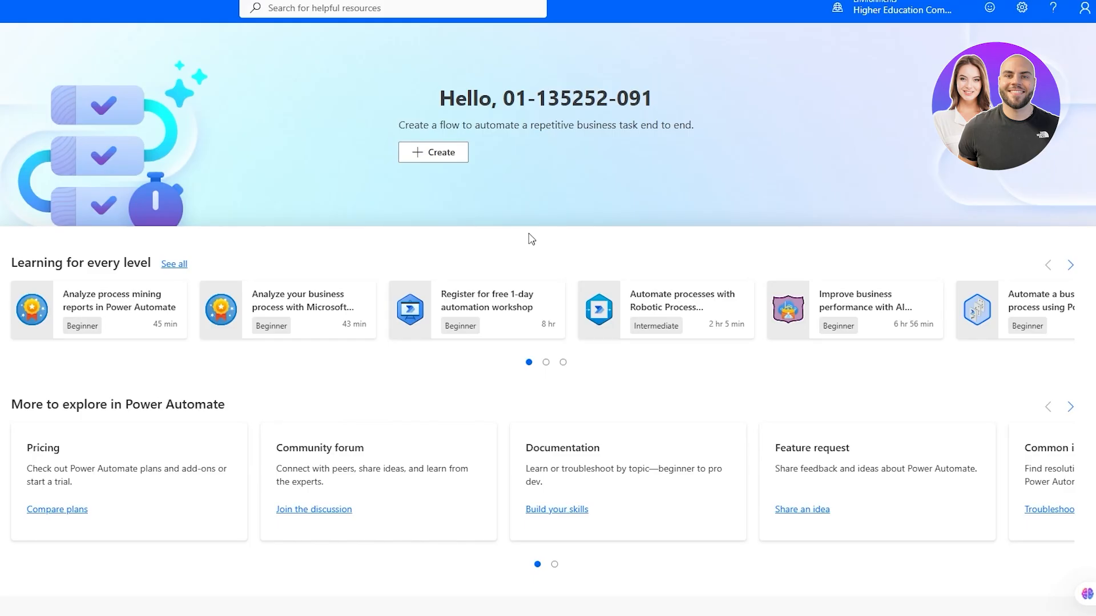
Scroll the Power Automate home page, then bring up the Excel workbook with the Name/Age/Salary/Job/Role table
scroll(530, 239, "down", 3)
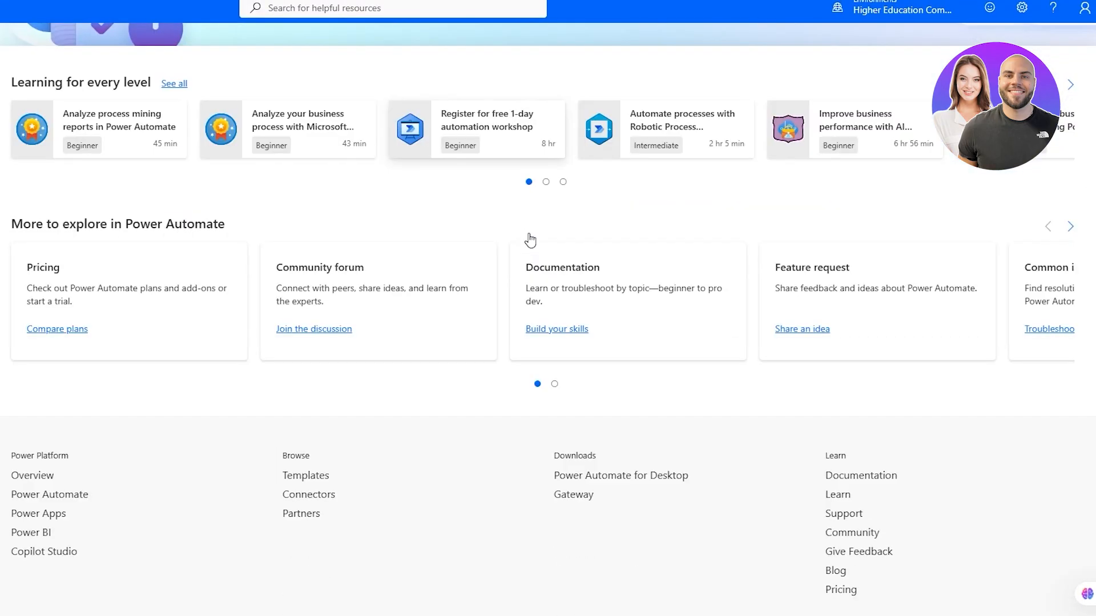
scroll(531, 238, "up", 3)
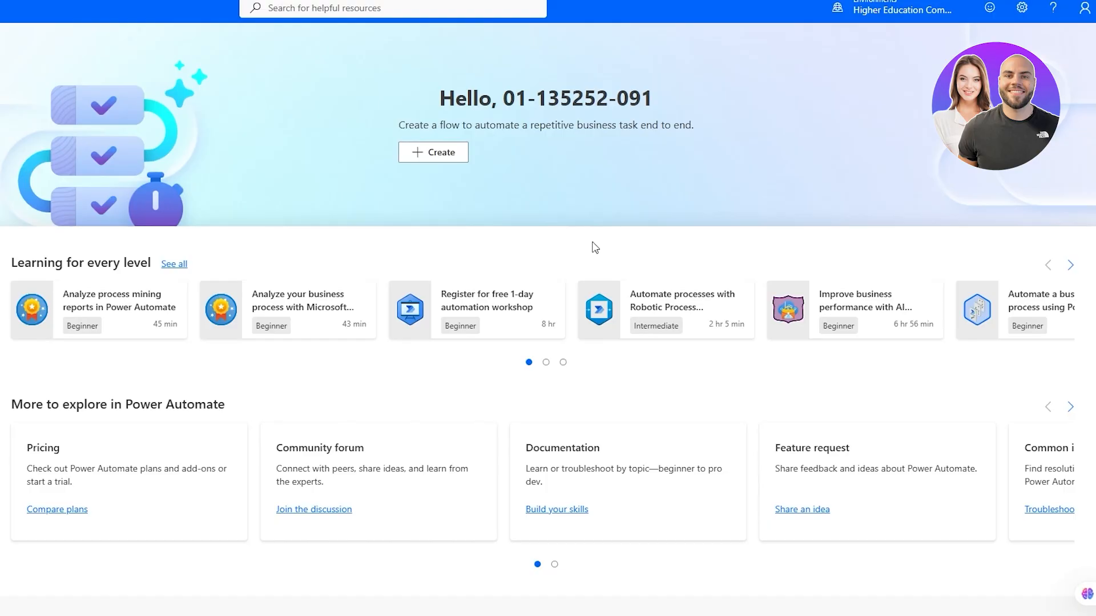
scroll(594, 243, "down", 3)
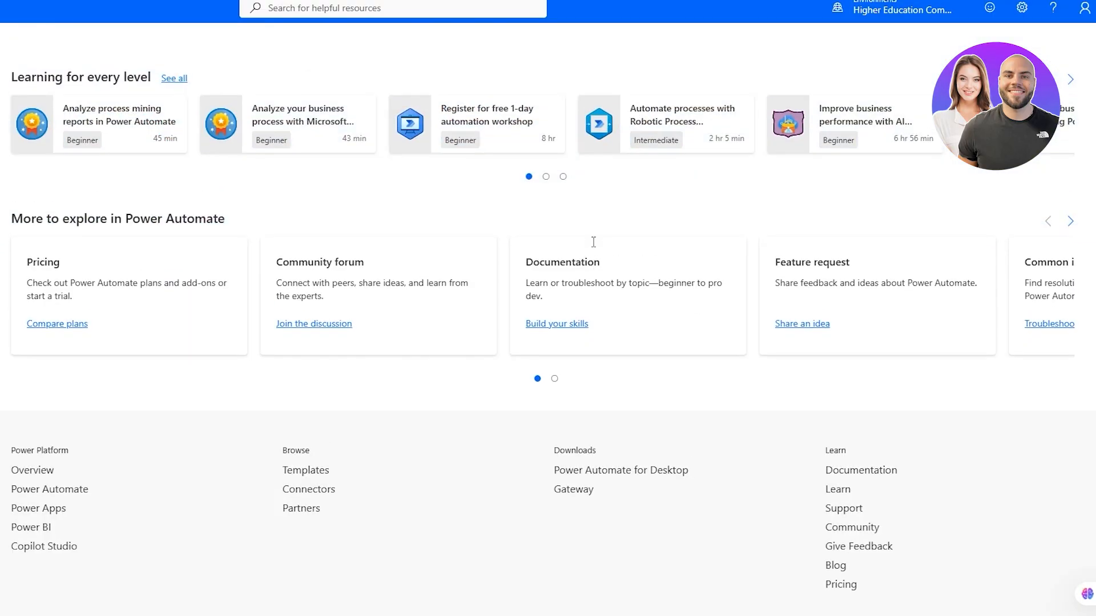
scroll(593, 243, "up", 3)
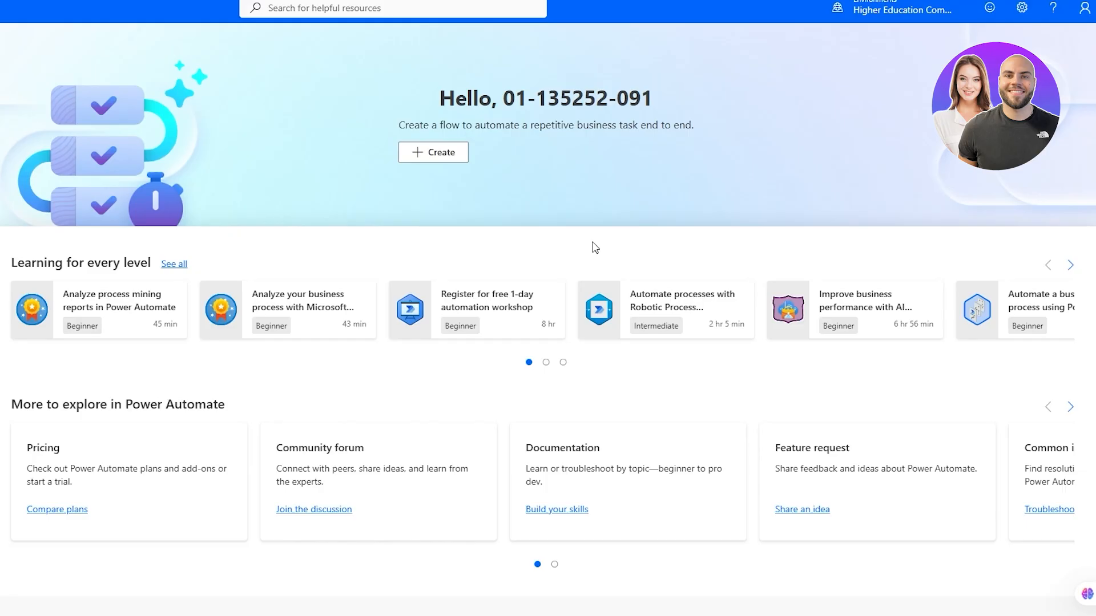
left_click(391, 615)
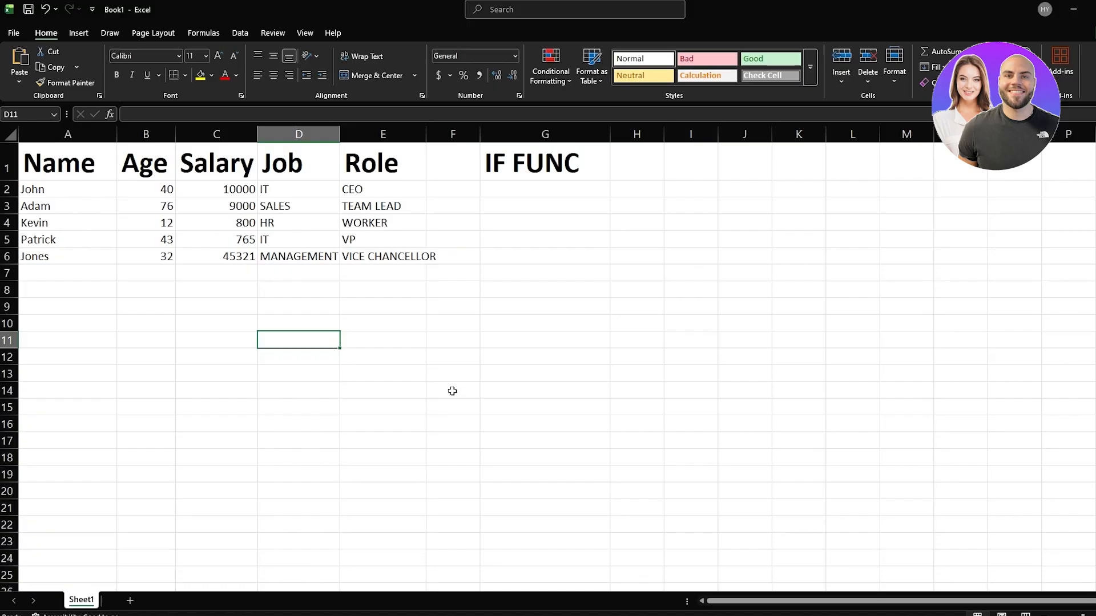
Return to Power Automate in the browser, check the account panel, and start a new flow via Create
left_click(176, 615)
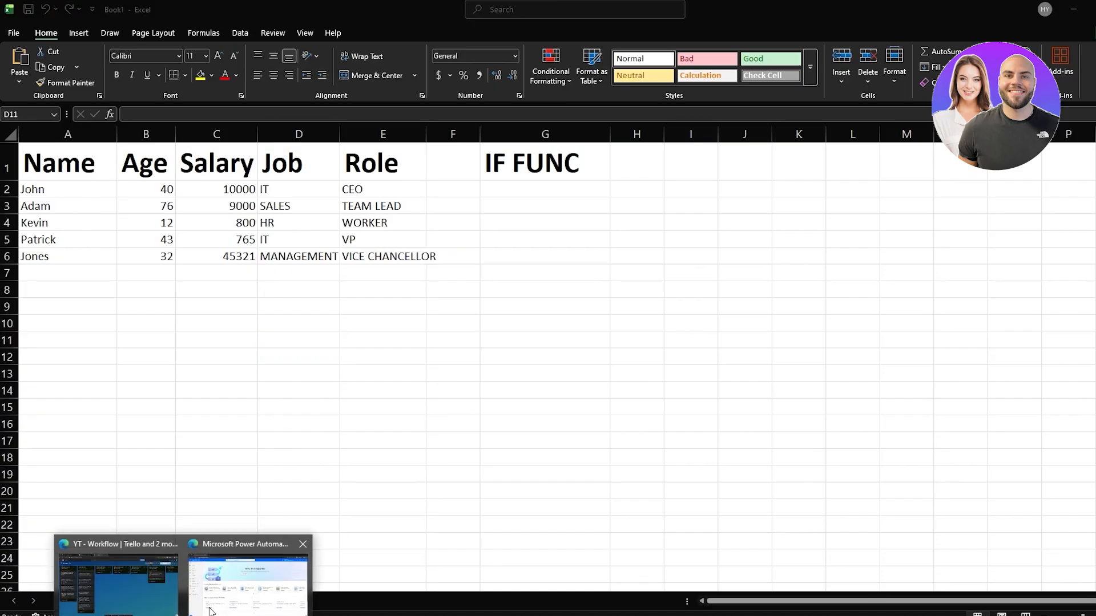
left_click(237, 586)
scroll(487, 346, "down", 5)
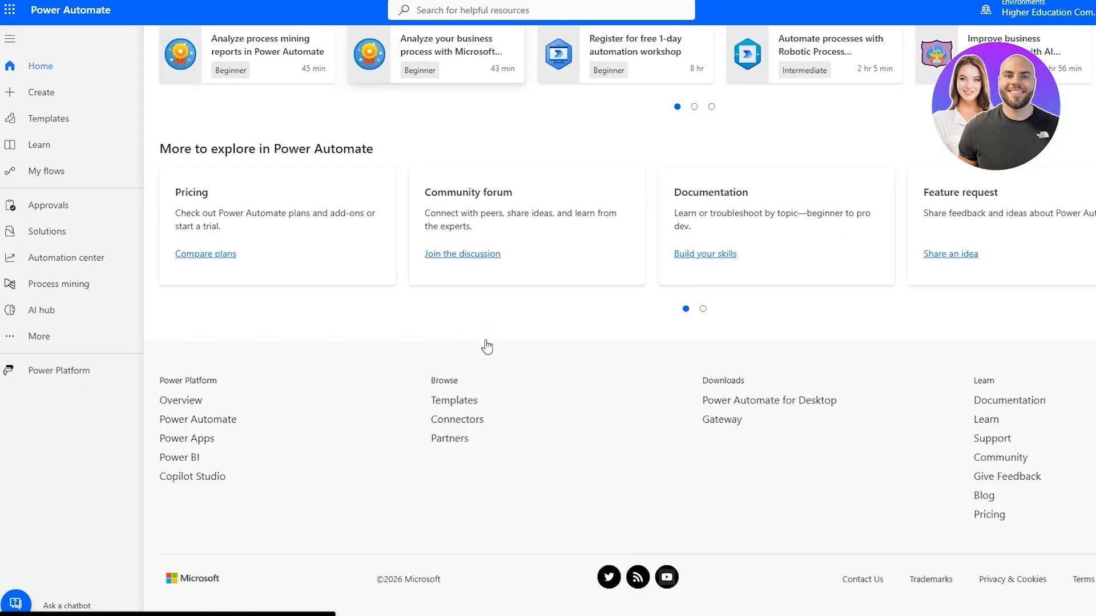
scroll(486, 346, "up", 5)
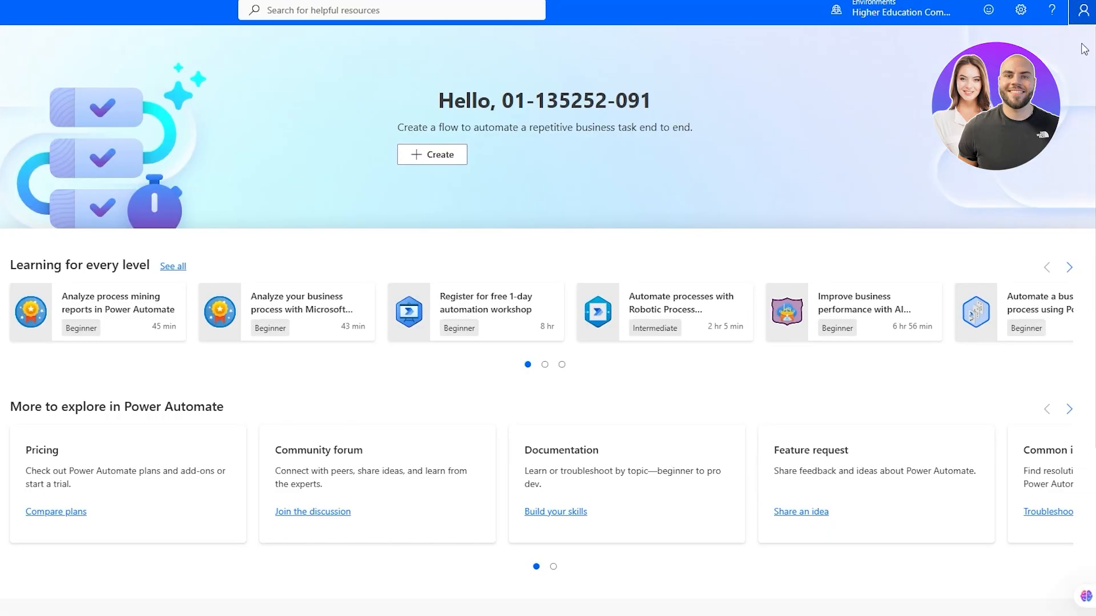
left_click(1083, 11)
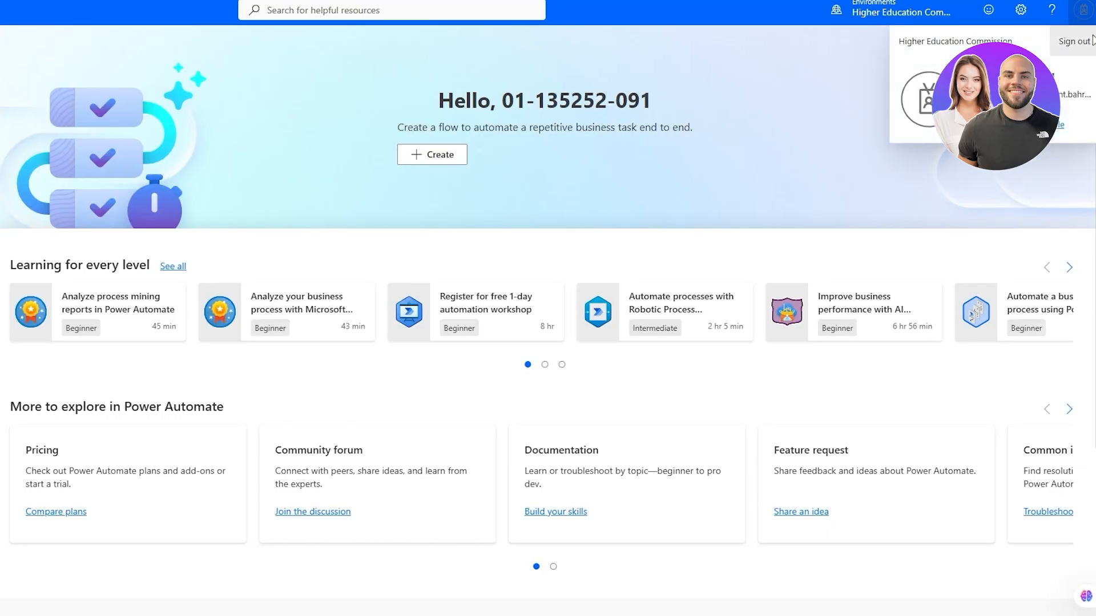
left_click(779, 12)
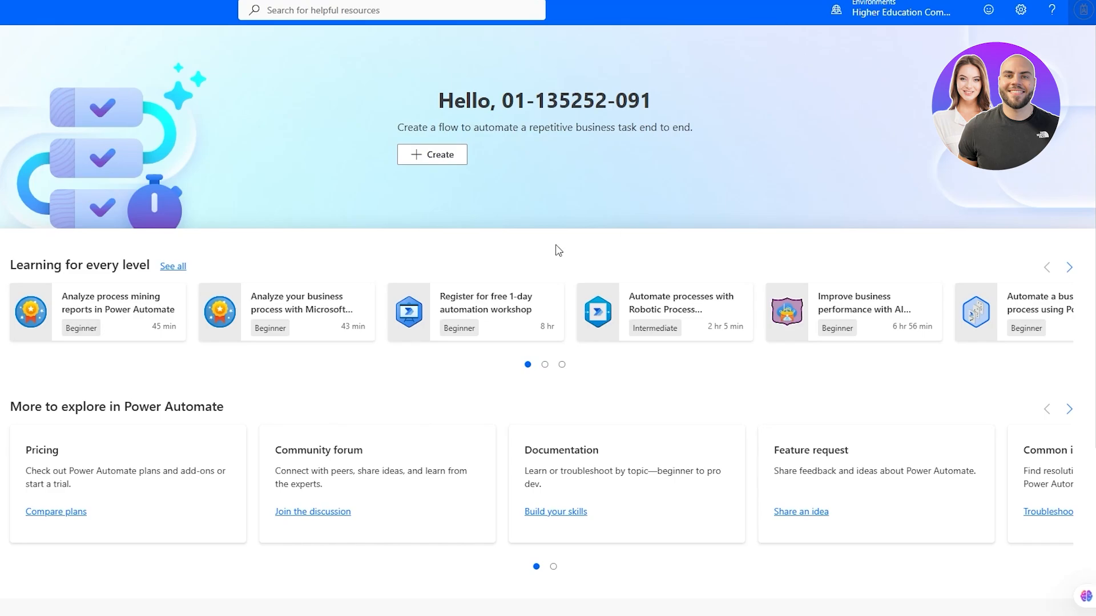
left_click(423, 161)
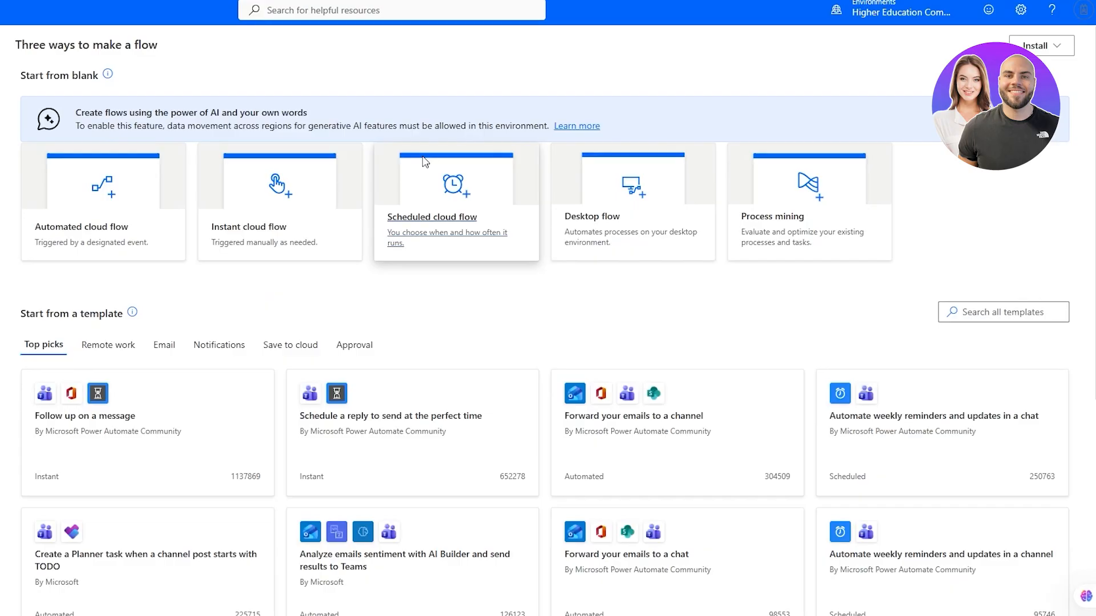
Scroll through the Create page's blank flow types, templates and connectors
scroll(489, 445, "down", 7)
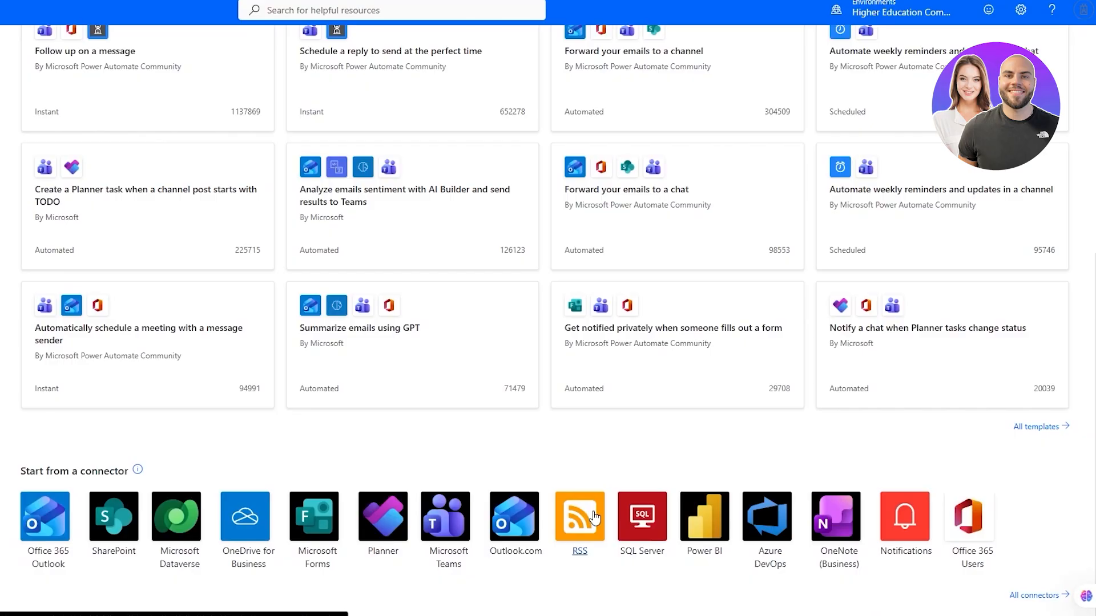
scroll(593, 517, "up", 6)
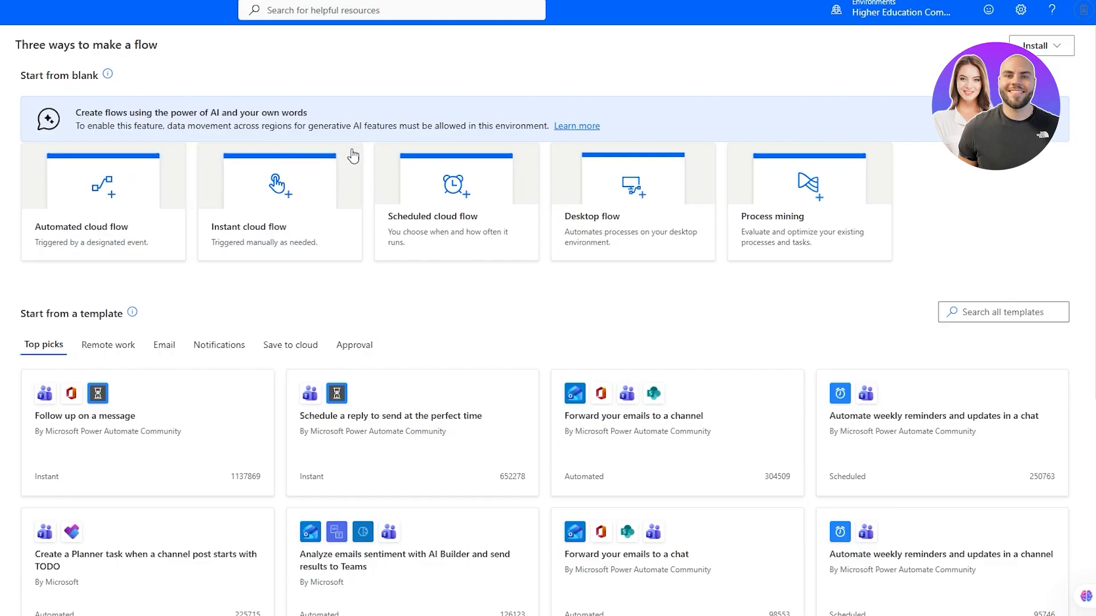
Choose Automated cloud flow and enter a name for the new flow
left_click(144, 214)
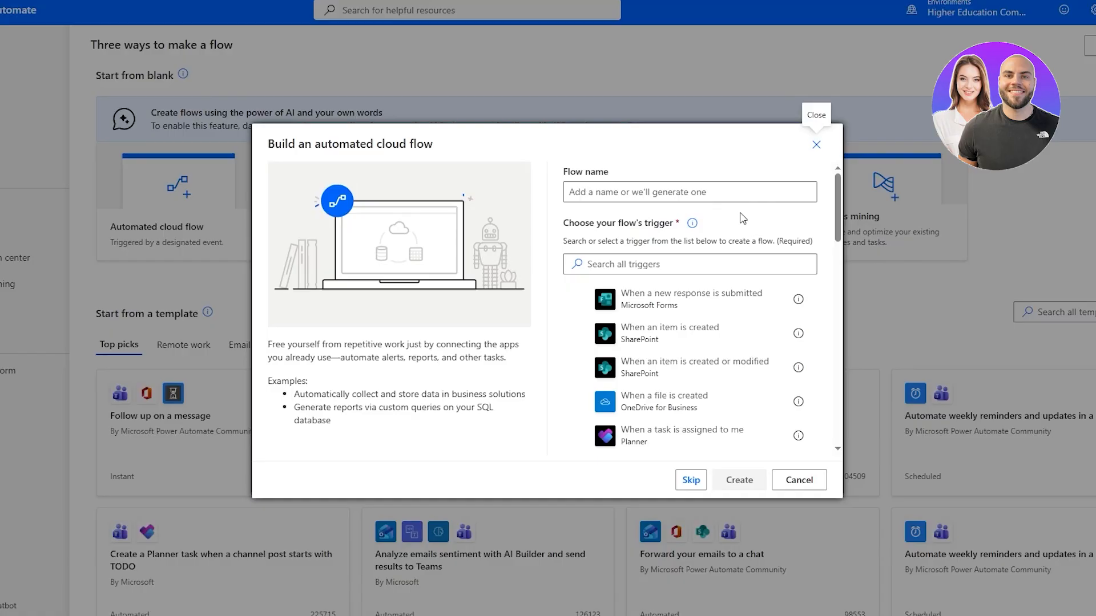
left_click(703, 198)
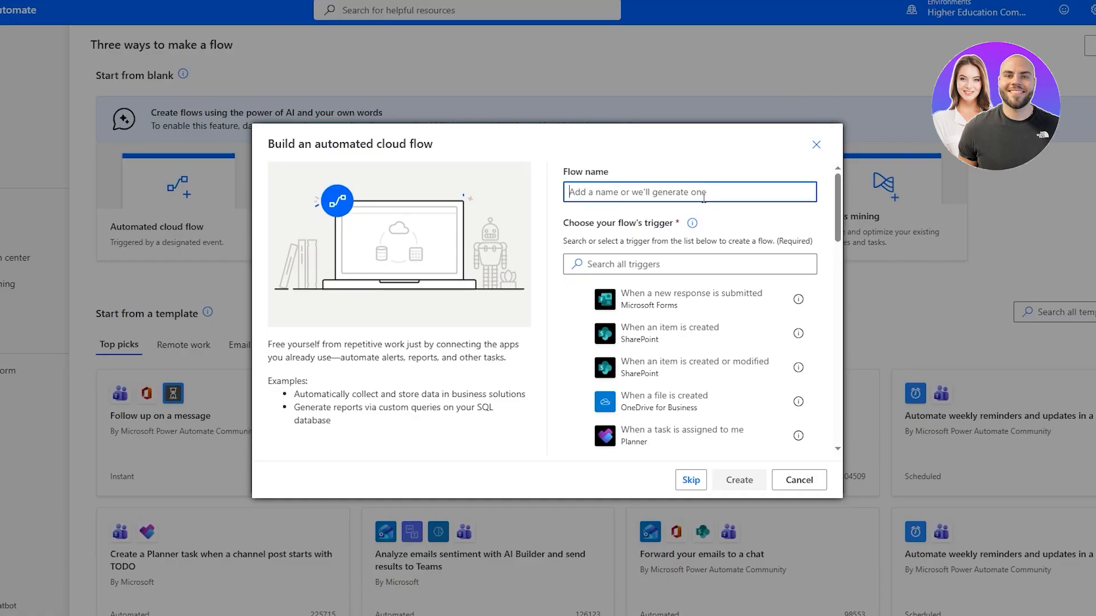
type("test")
scroll(710, 351, "down", 2)
scroll(712, 357, "down", 4)
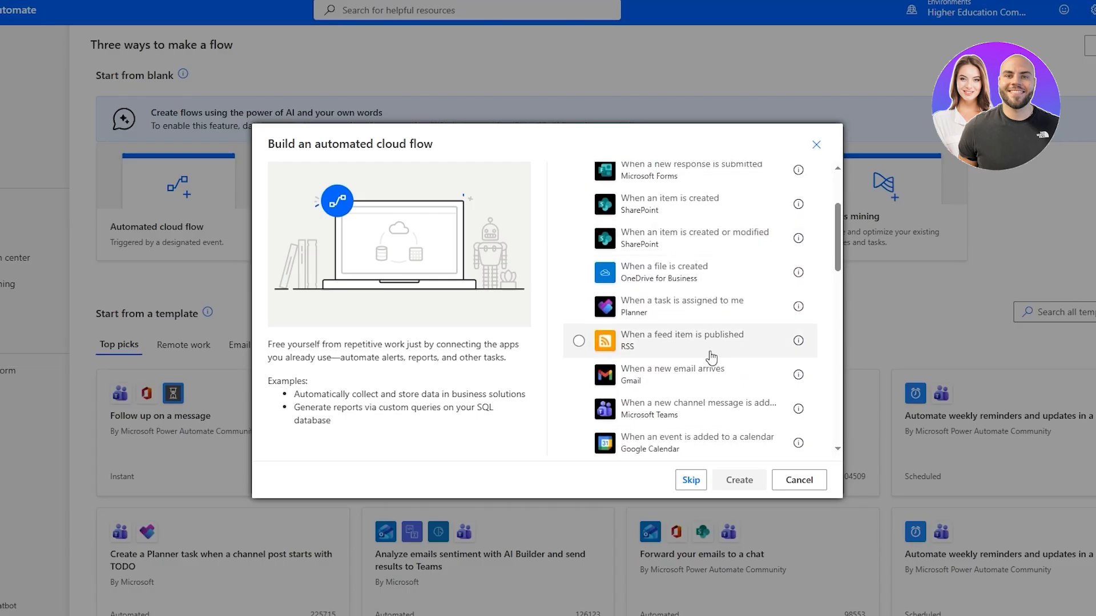
scroll(710, 357, "up", 6)
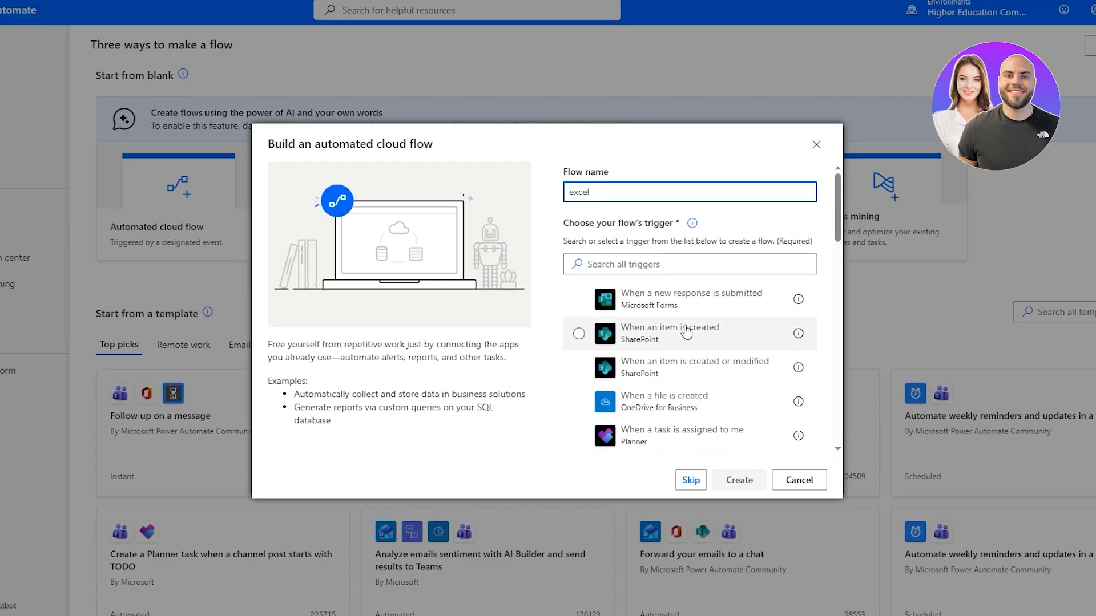
Search the triggers for 'excel', then 'office', and skip choosing a trigger
left_click(655, 266)
type("exc")
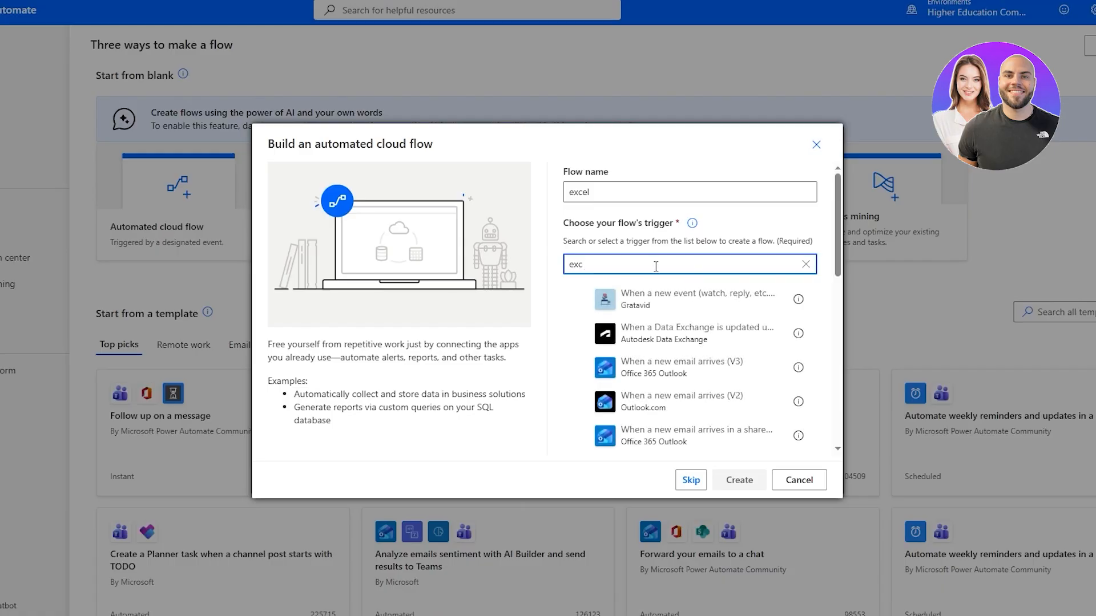
type("el")
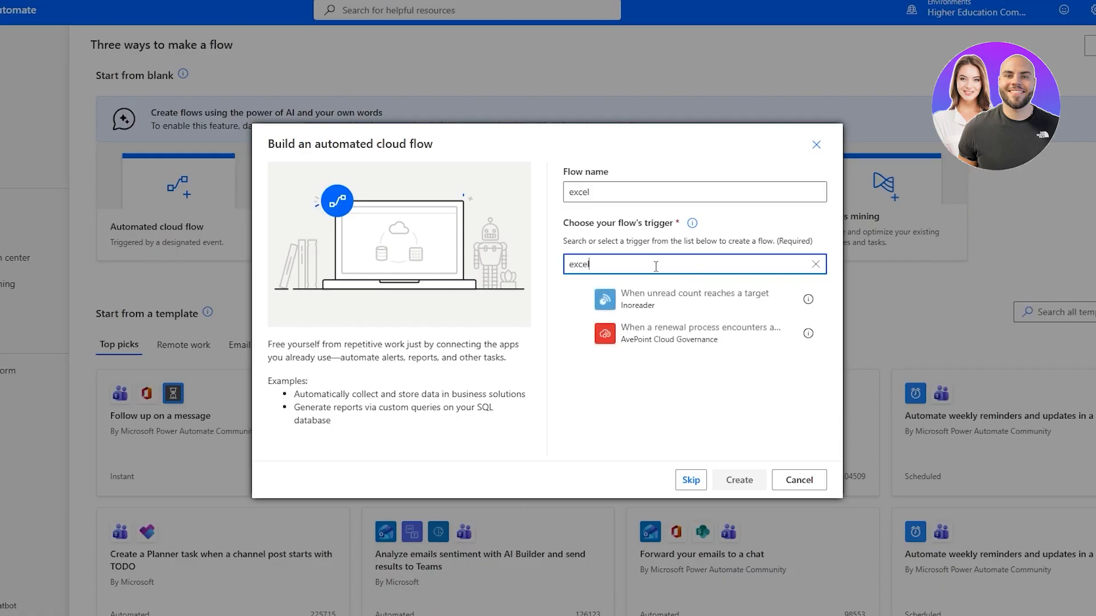
key("BackSpace")
key("BackSpace")
key("BackSpace")
key("BackSpace")
key("BackSpace")
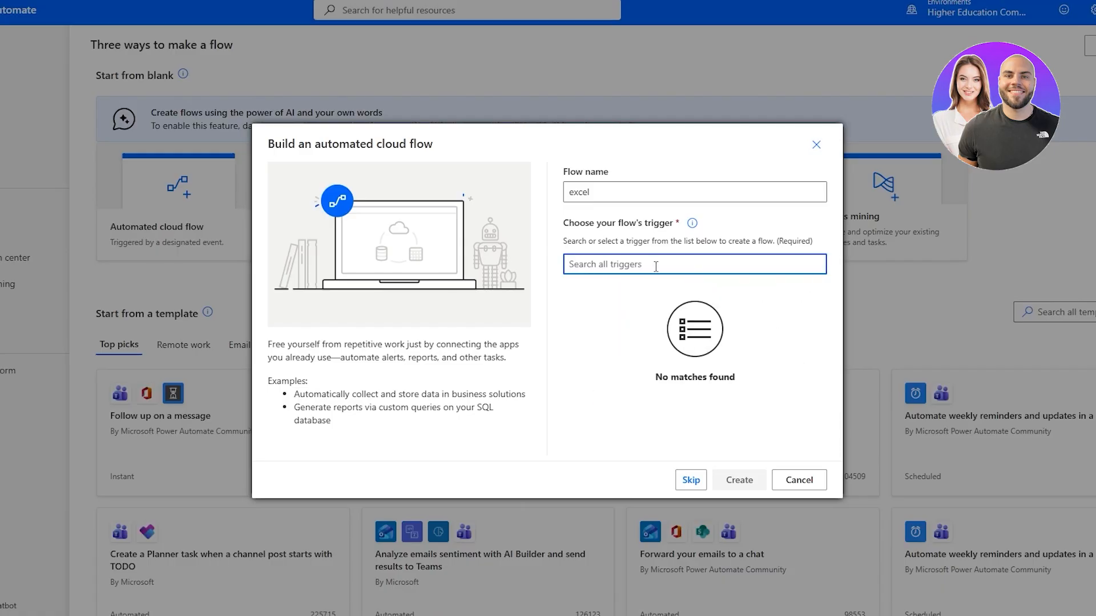
type("office")
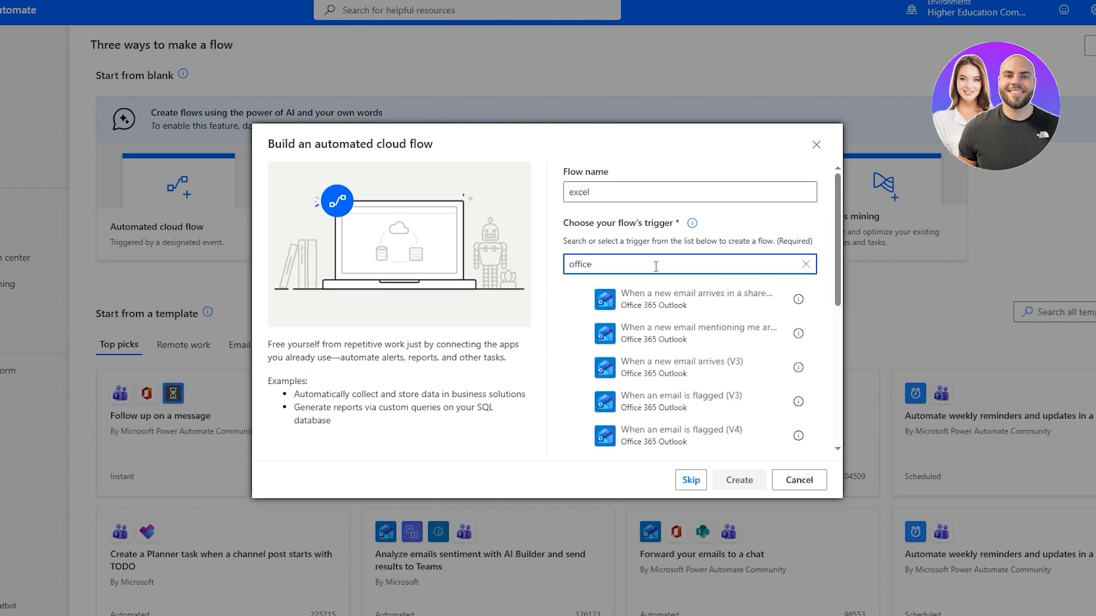
scroll(718, 393, "down", 6)
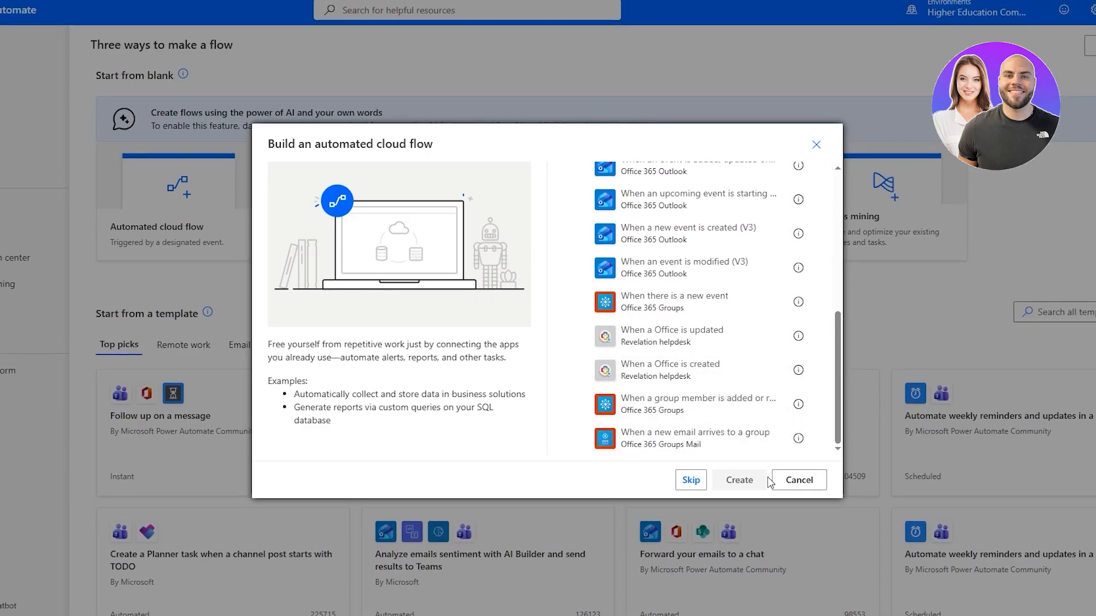
scroll(734, 448, "up", 8)
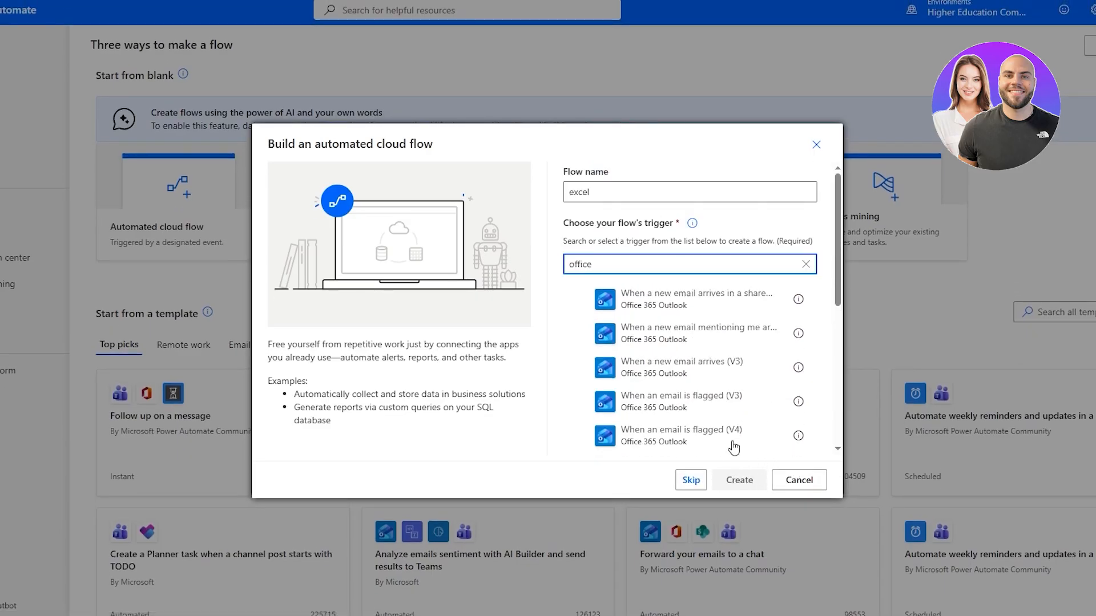
left_click(689, 480)
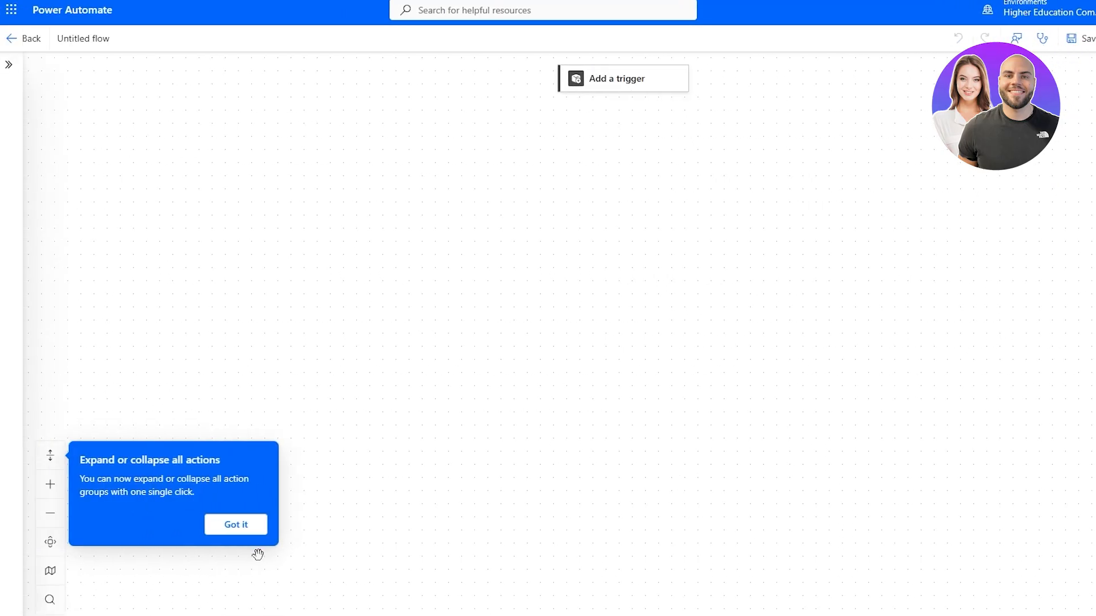
Dismiss the expand-actions tip, toggle the side panel, and open the Add a trigger pane
left_click(236, 525)
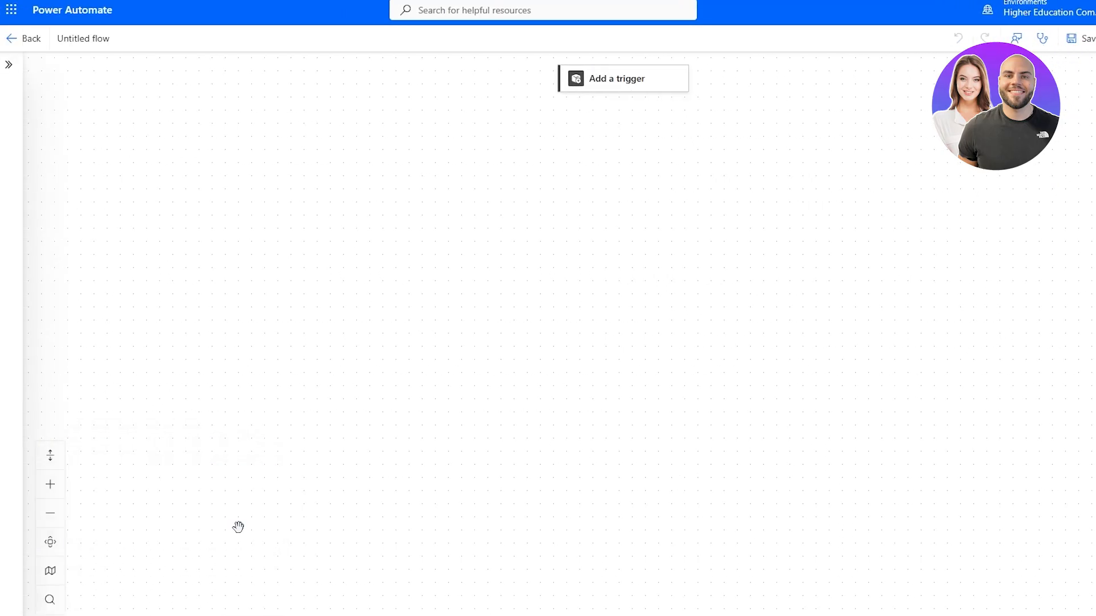
left_click(9, 64)
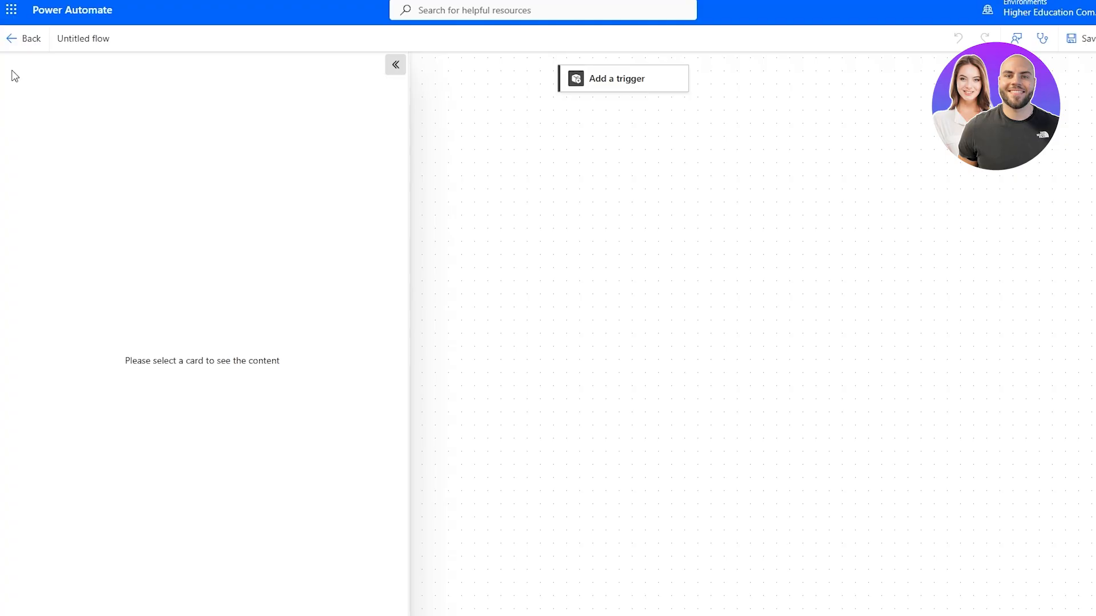
left_click(396, 65)
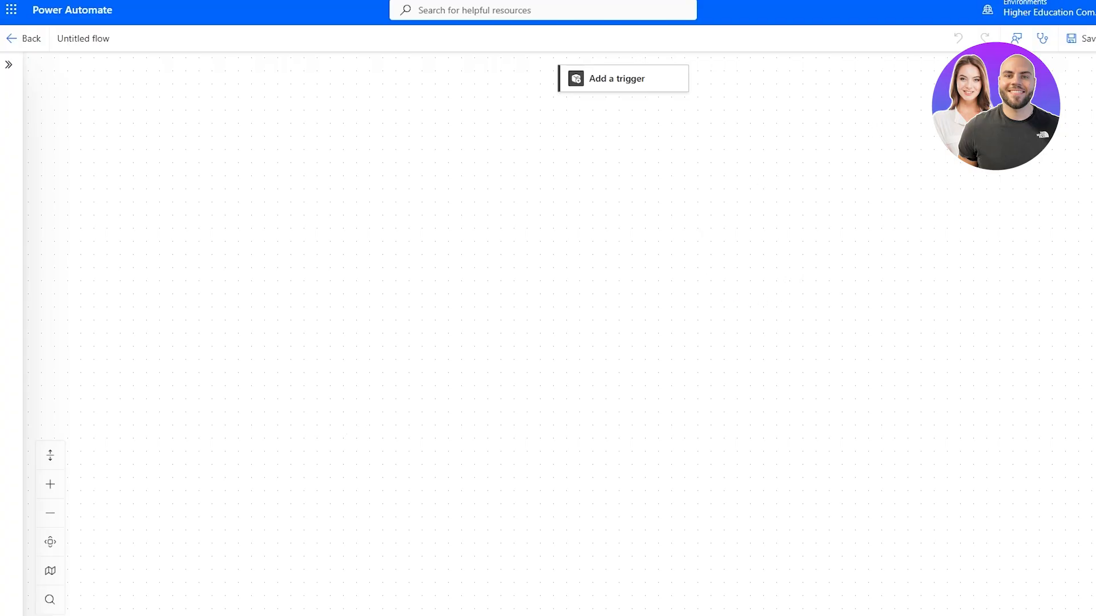
mouse_move(670, 80)
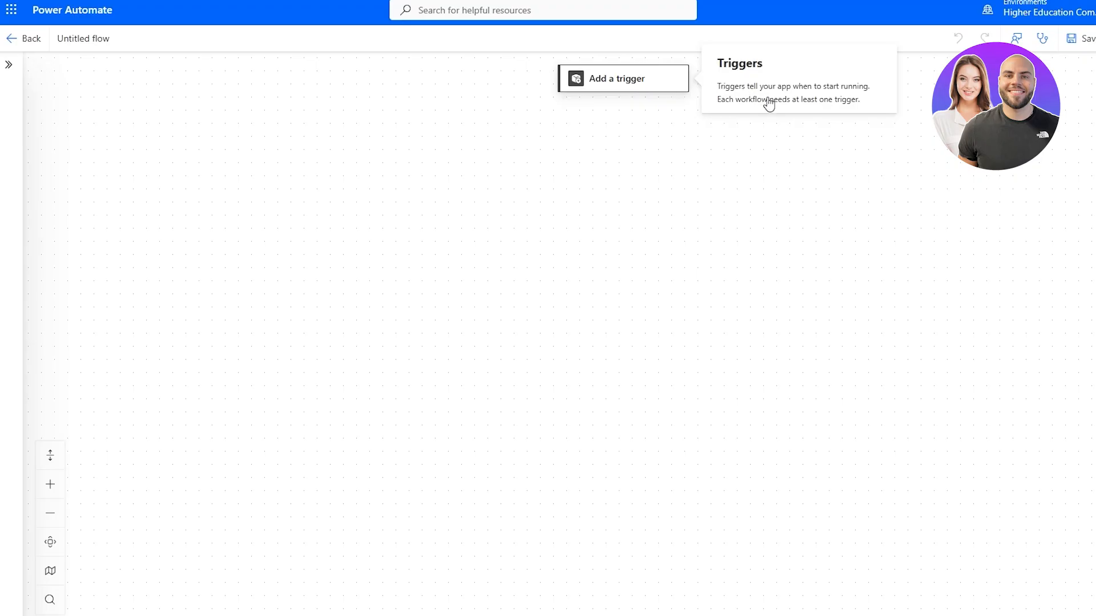
left_click(656, 80)
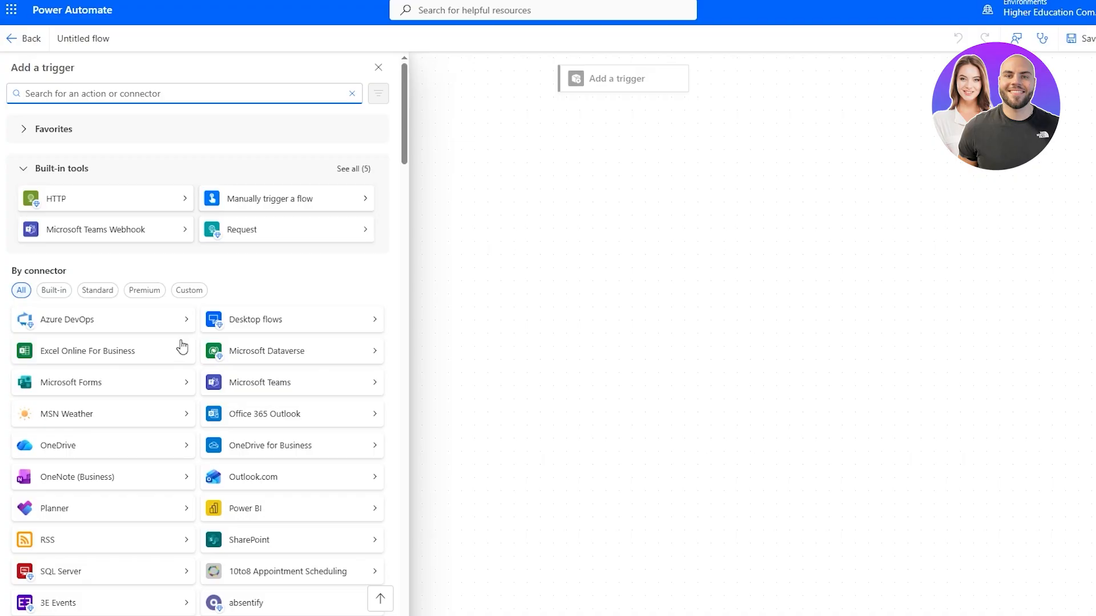
Add the Excel 'For a selected row' trigger and sign in with the work account
scroll(217, 404, "down", 3)
scroll(171, 229, "up", 3)
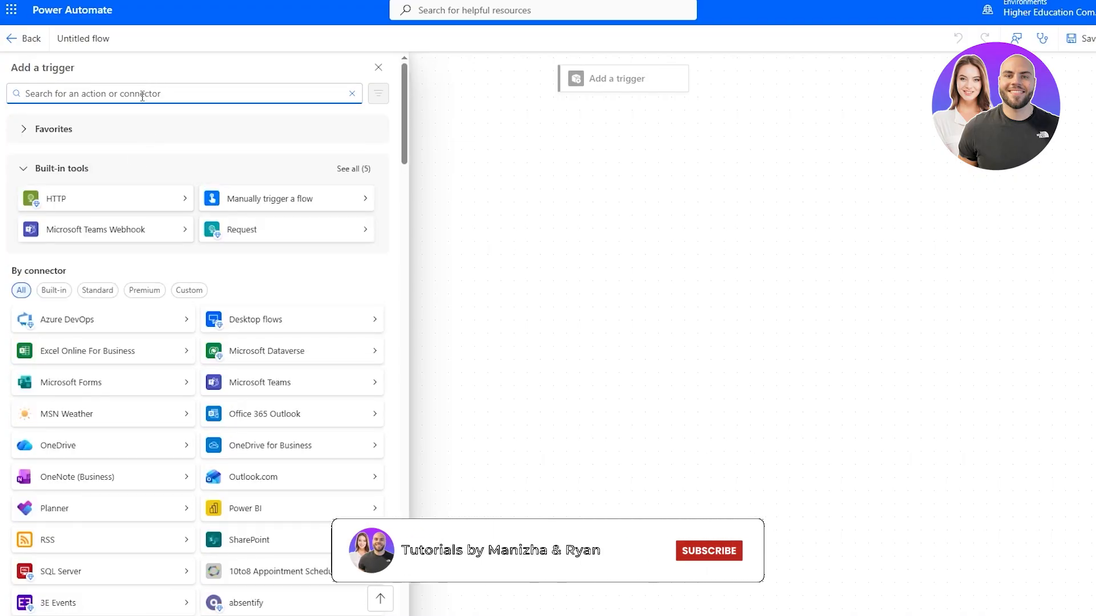
type("excel")
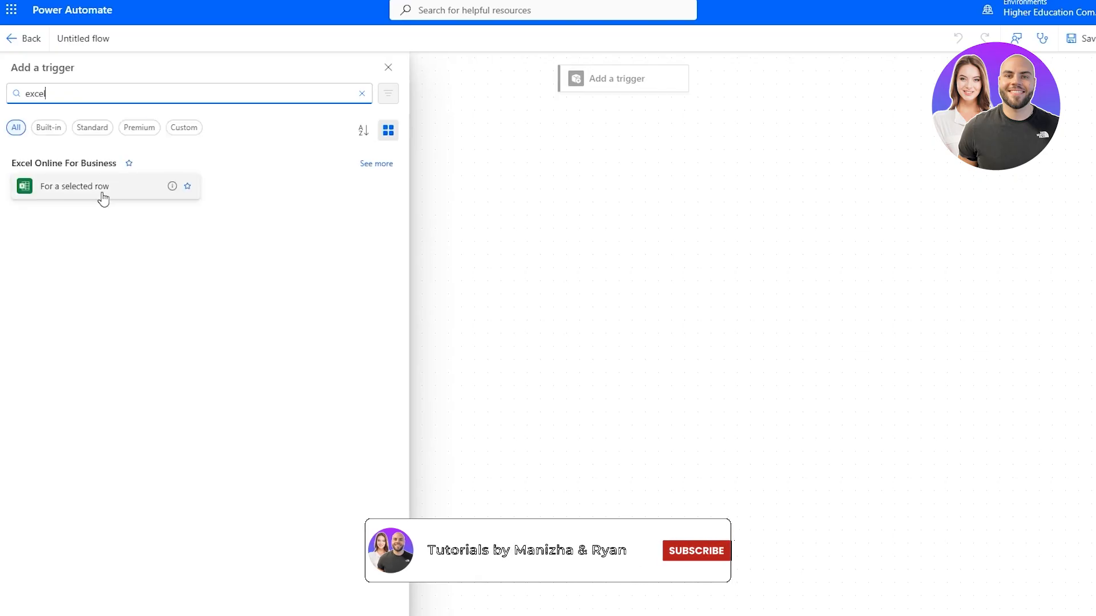
left_click(113, 193)
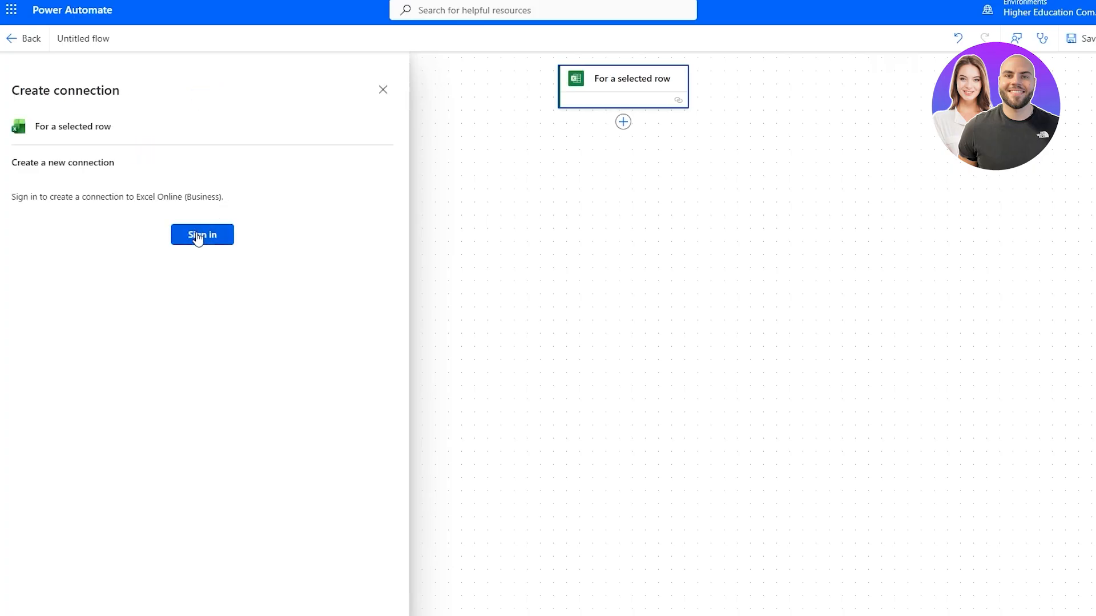
left_click(198, 237)
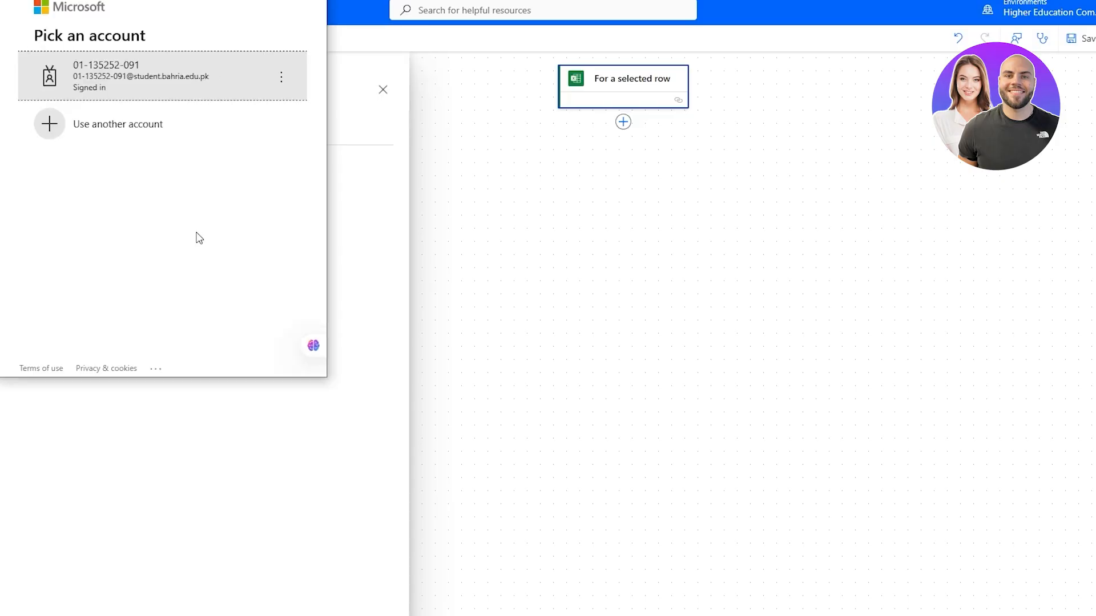
left_click(162, 69)
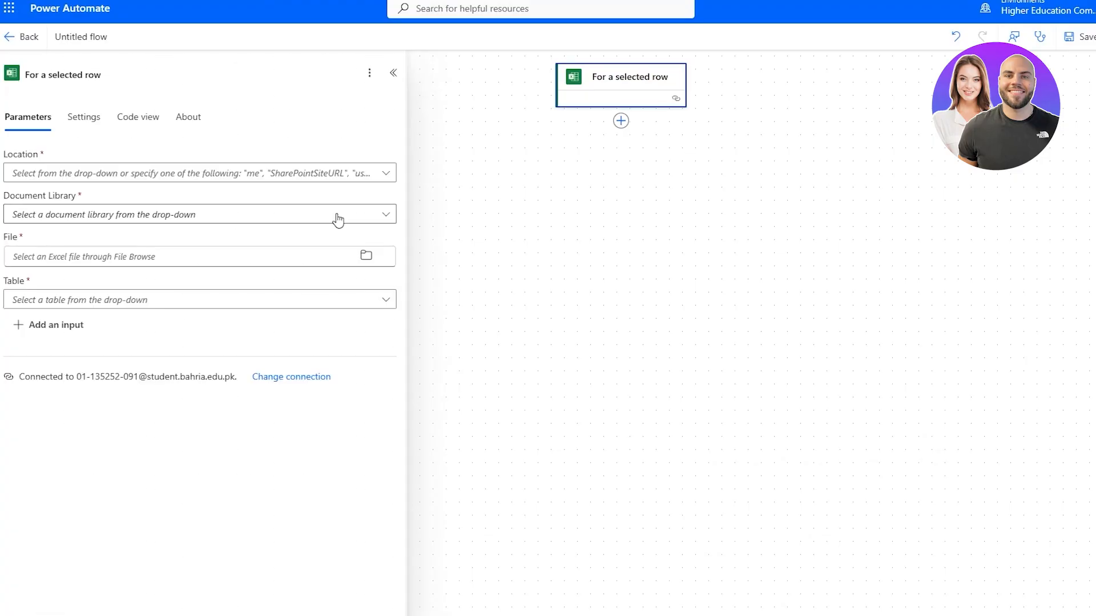
Open the trigger's Location list and browse OneDrive for Business, groups and SharePoint sites
left_click(193, 180)
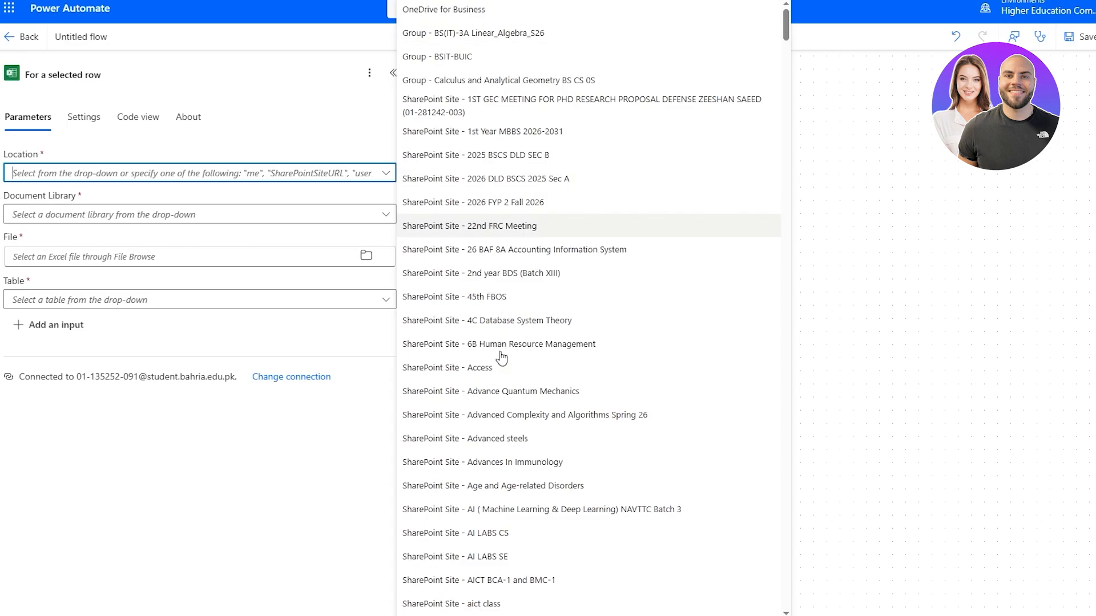
scroll(501, 360, "down", 20)
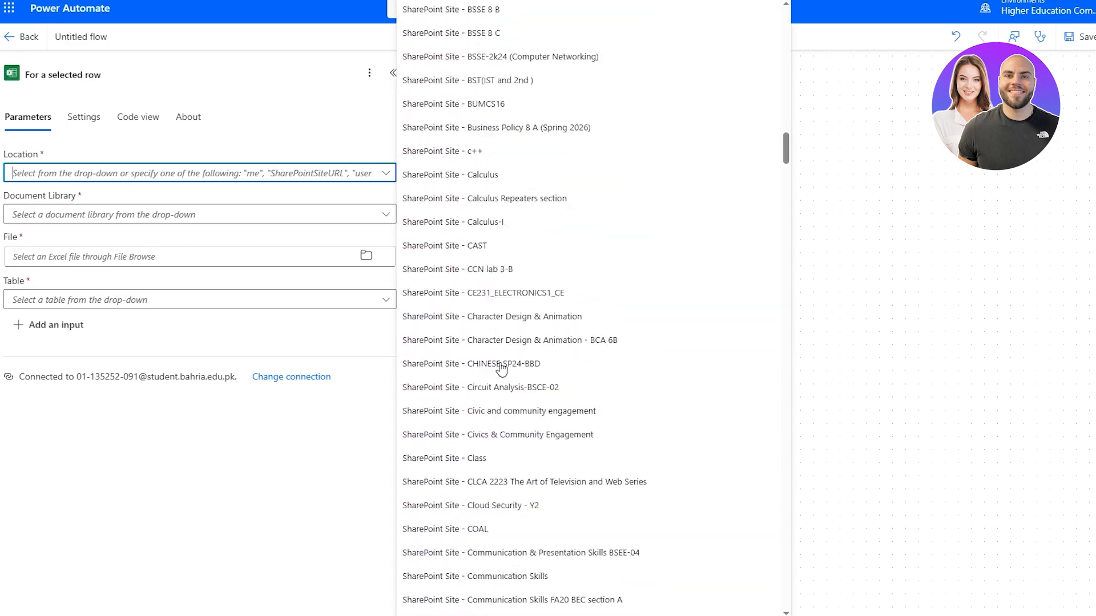
scroll(501, 369, "down", 20)
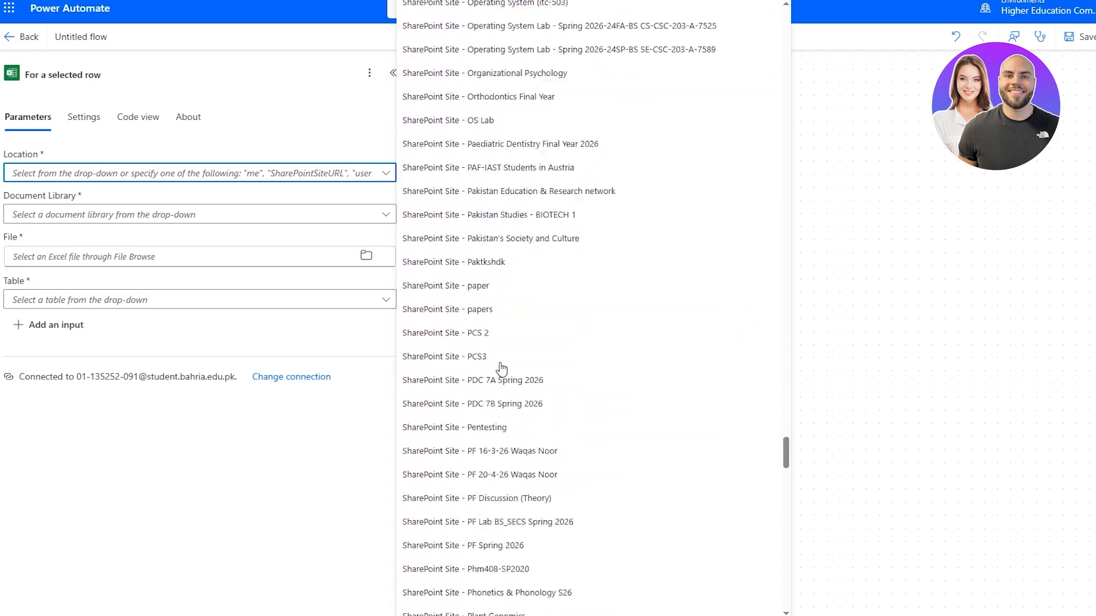
scroll(501, 369, "down", 20)
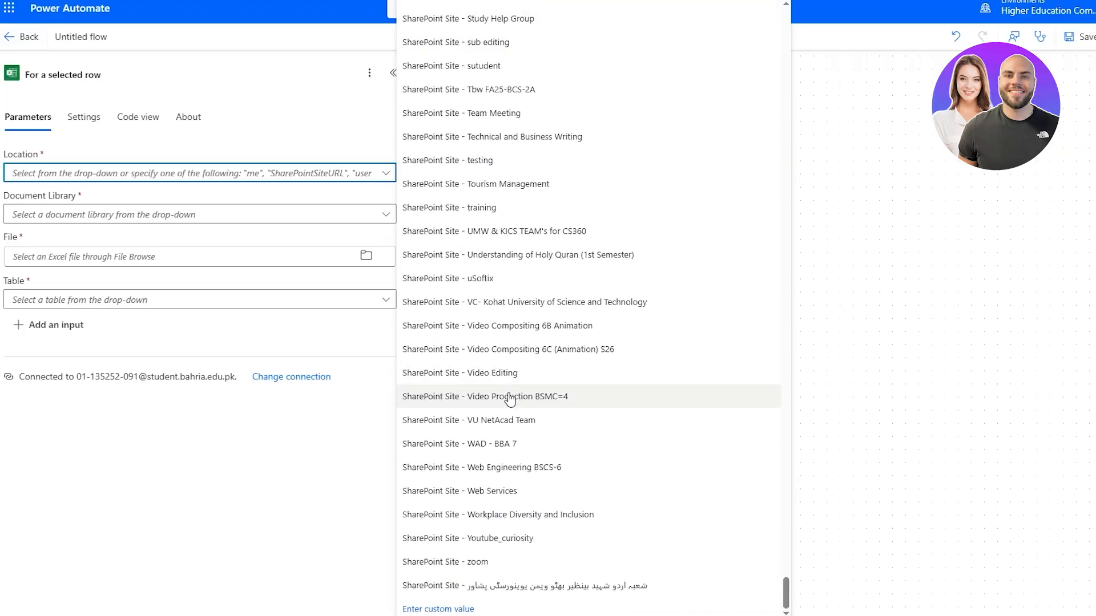
scroll(509, 400, "up", 20)
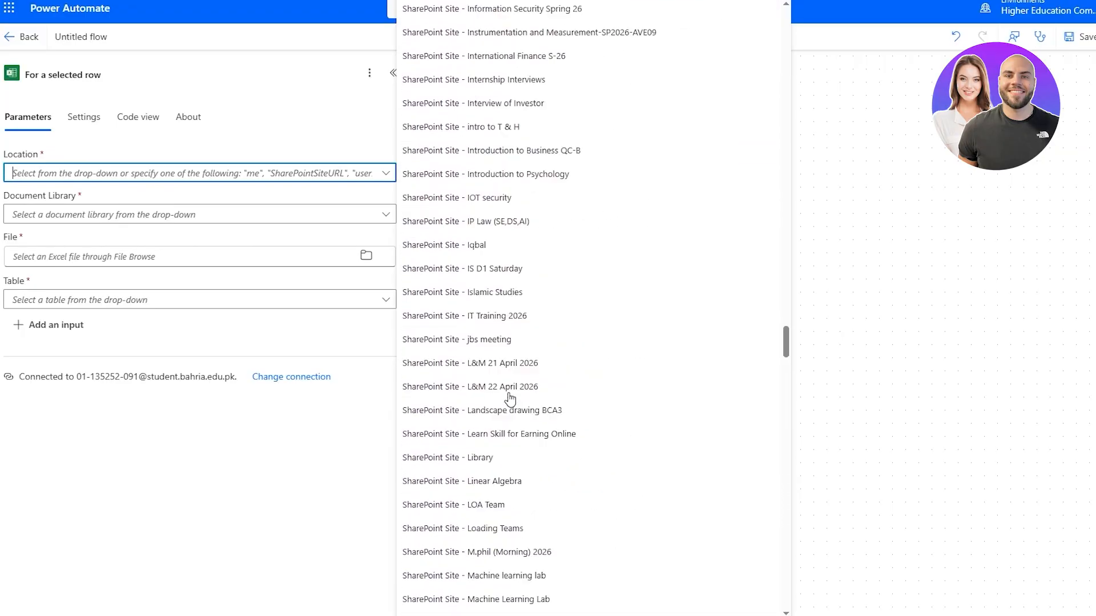
scroll(509, 398, "up", 20)
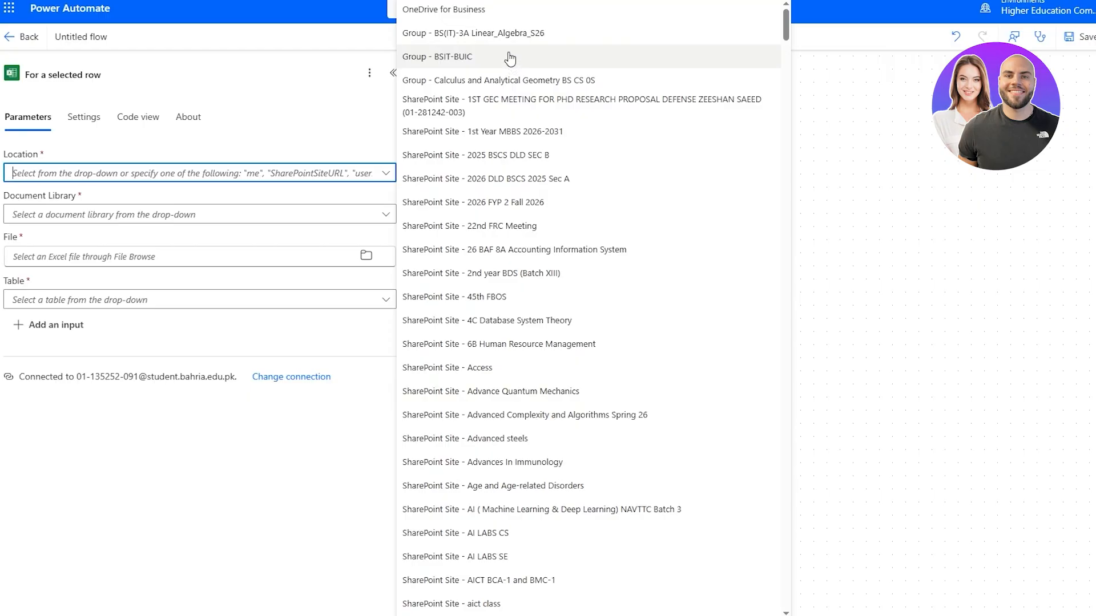
Set Location to OneDrive for Business, Document Library to OneDrive, and File to /Book 1.xlsx
left_click(522, 10)
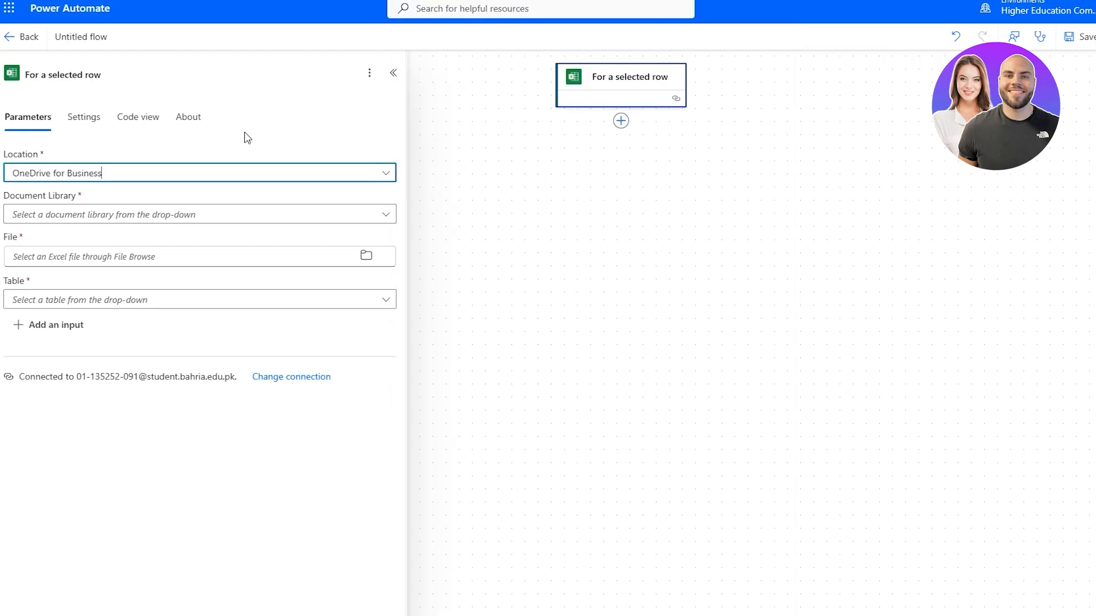
left_click(238, 219)
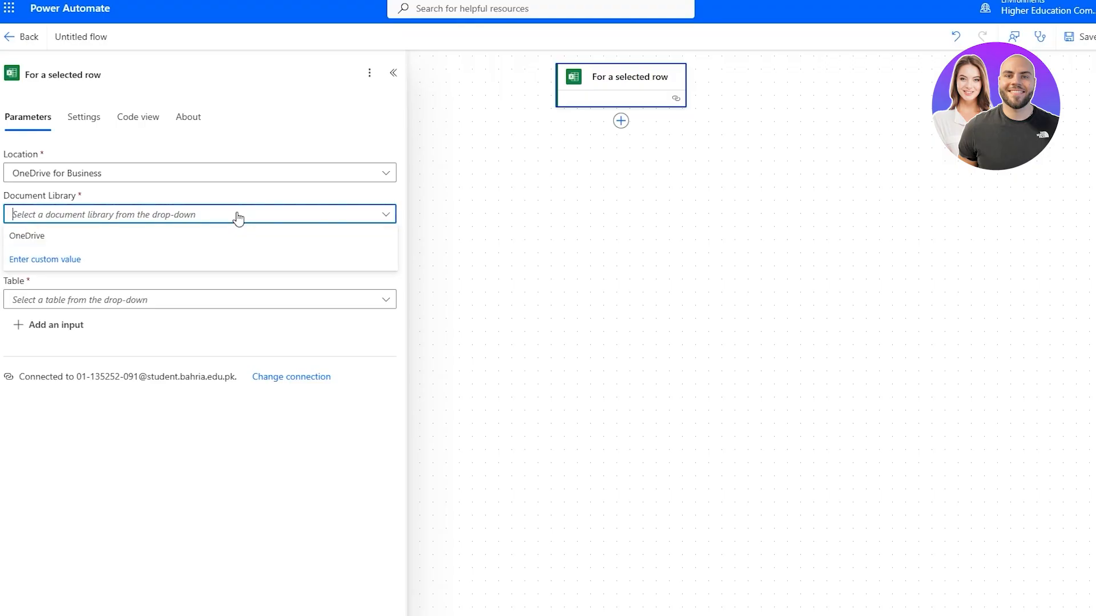
left_click(166, 236)
left_click(167, 259)
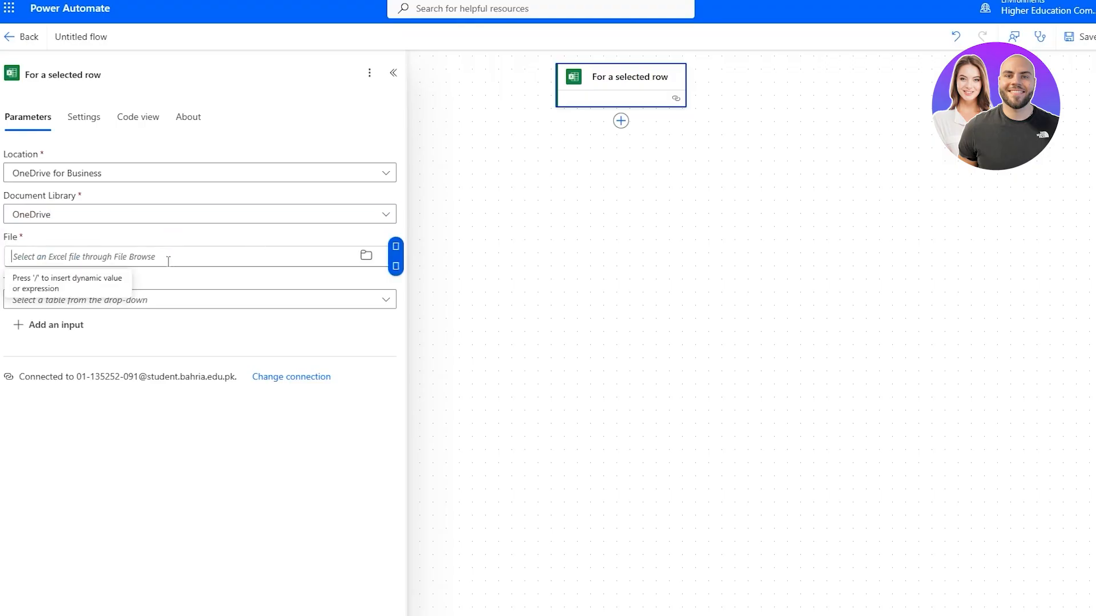
left_click(365, 256)
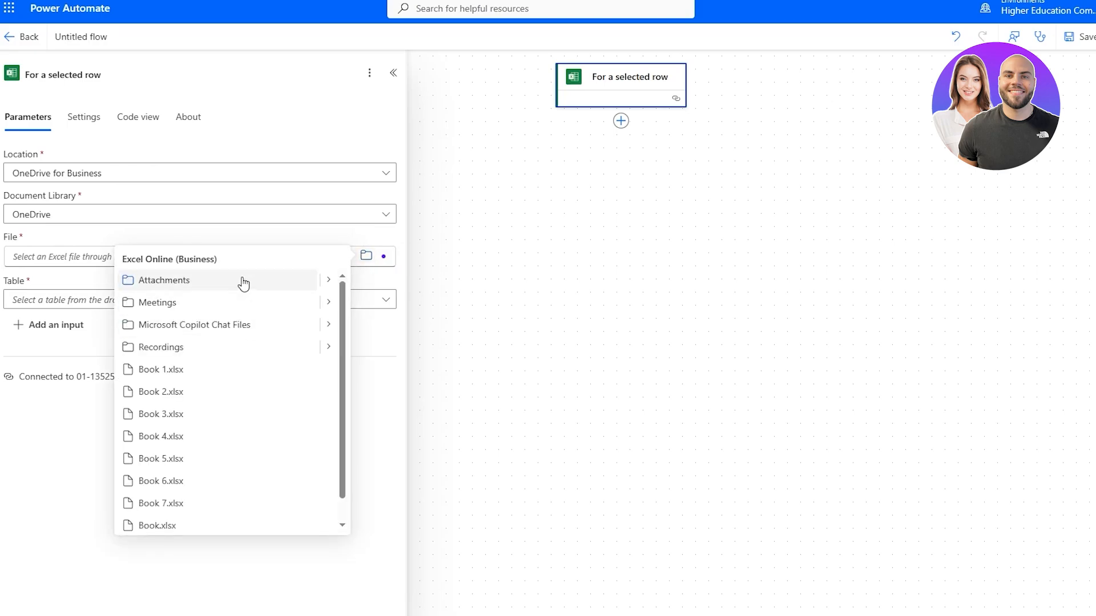
left_click(218, 369)
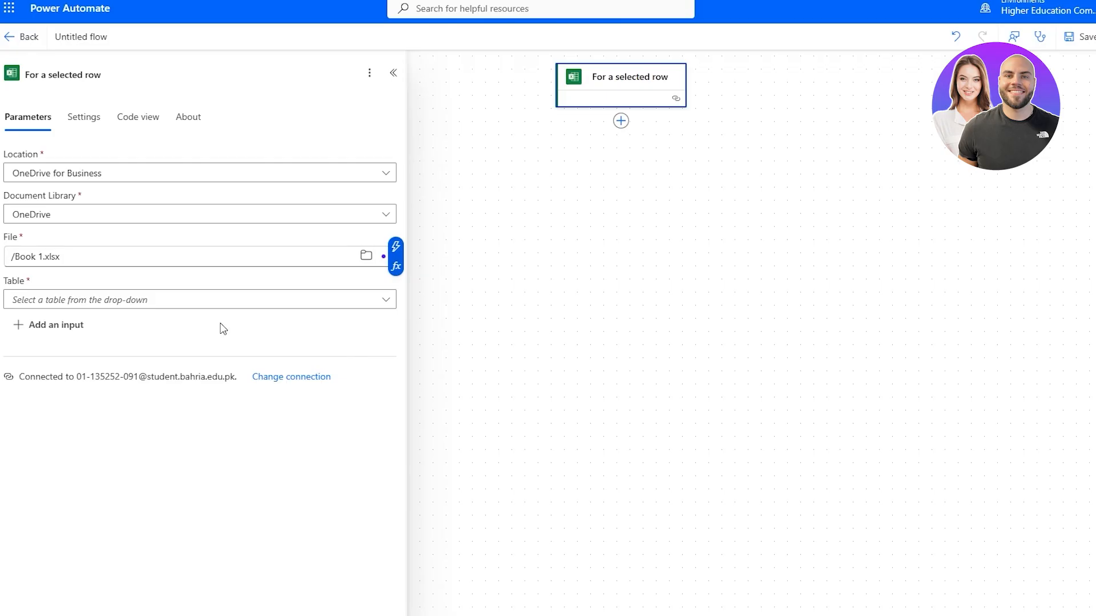
left_click(234, 299)
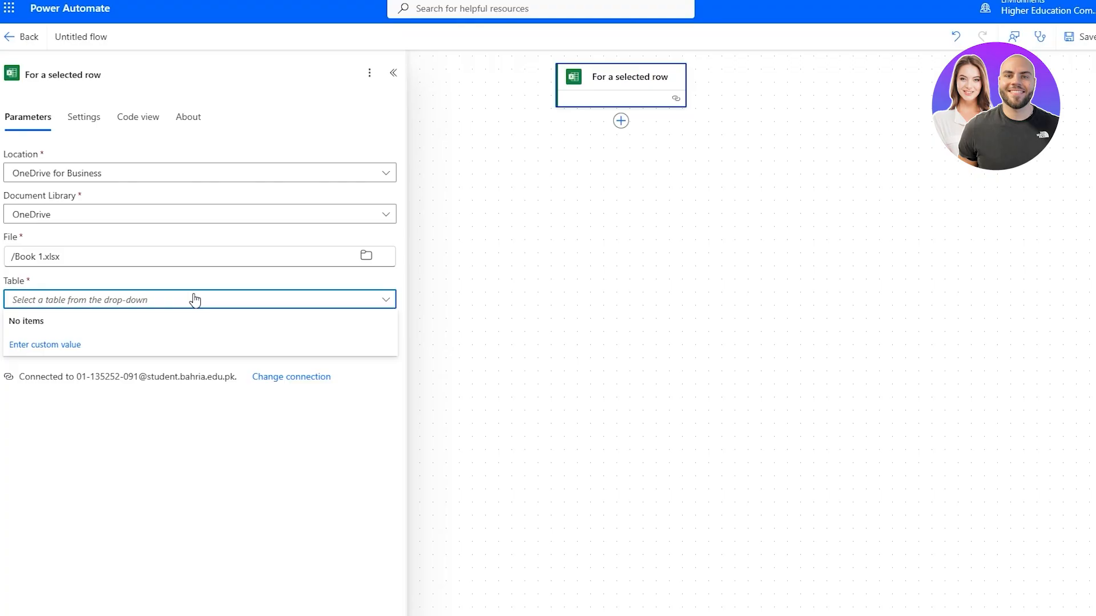
Enter a custom table name in the trigger's Table field, then view its Settings
left_click(46, 347)
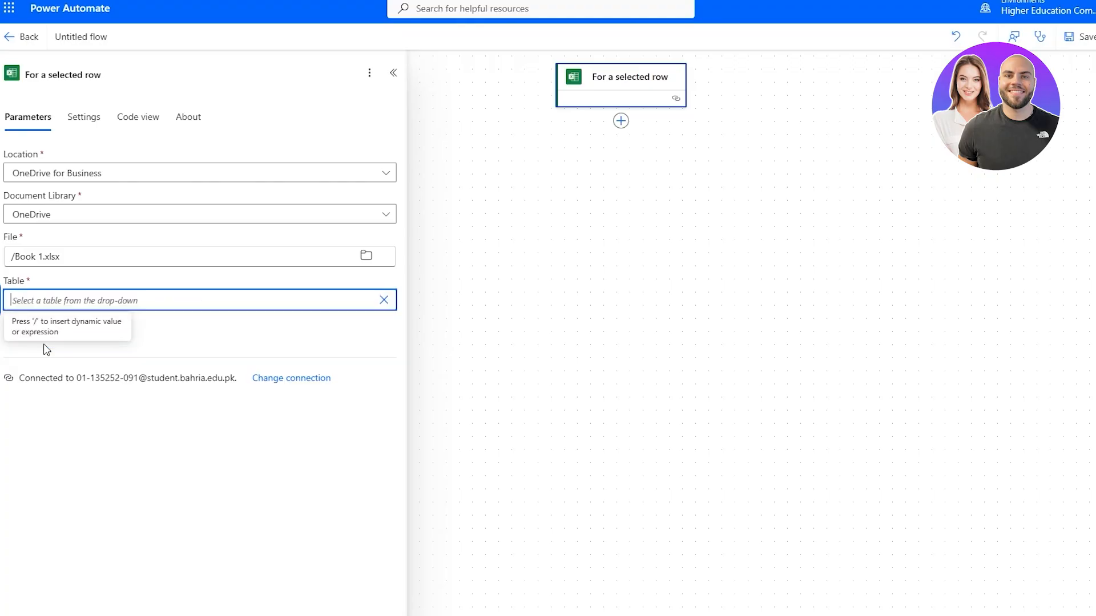
type("/")
left_click(129, 327)
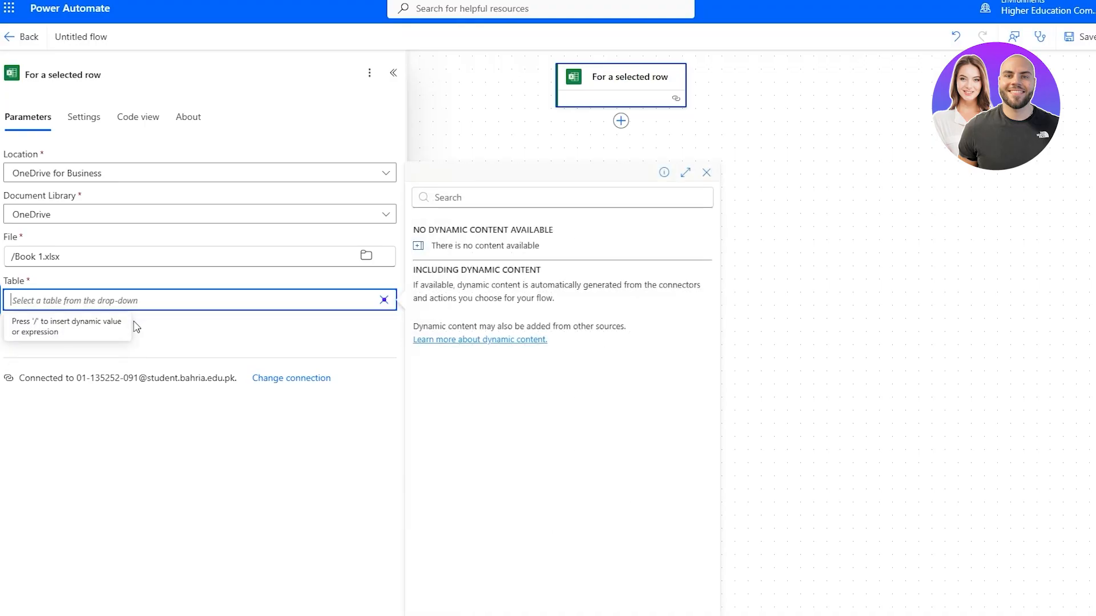
left_click(170, 296)
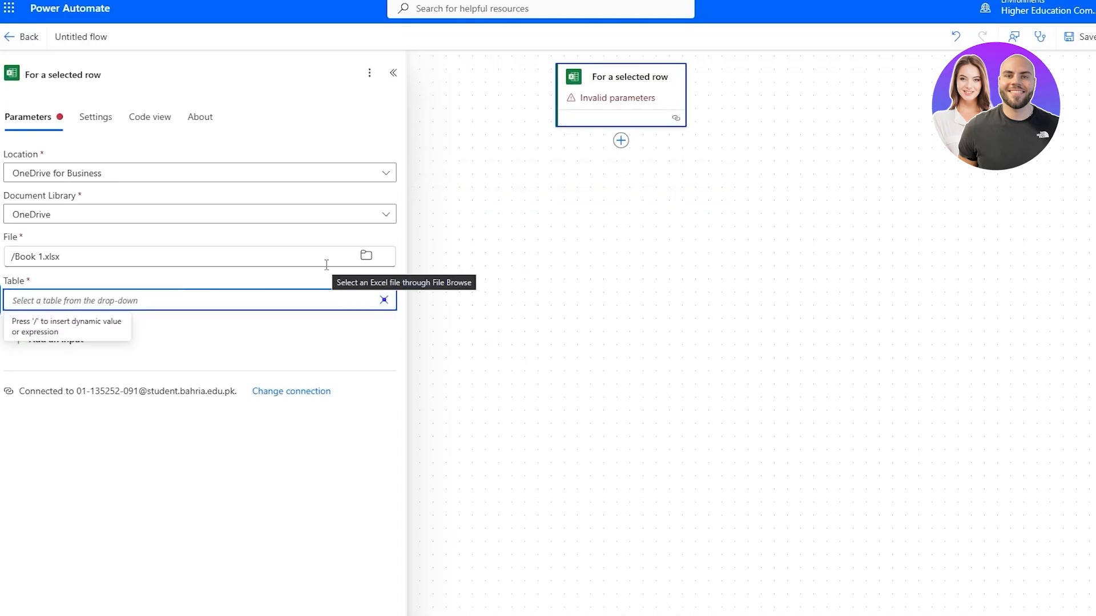
type("J")
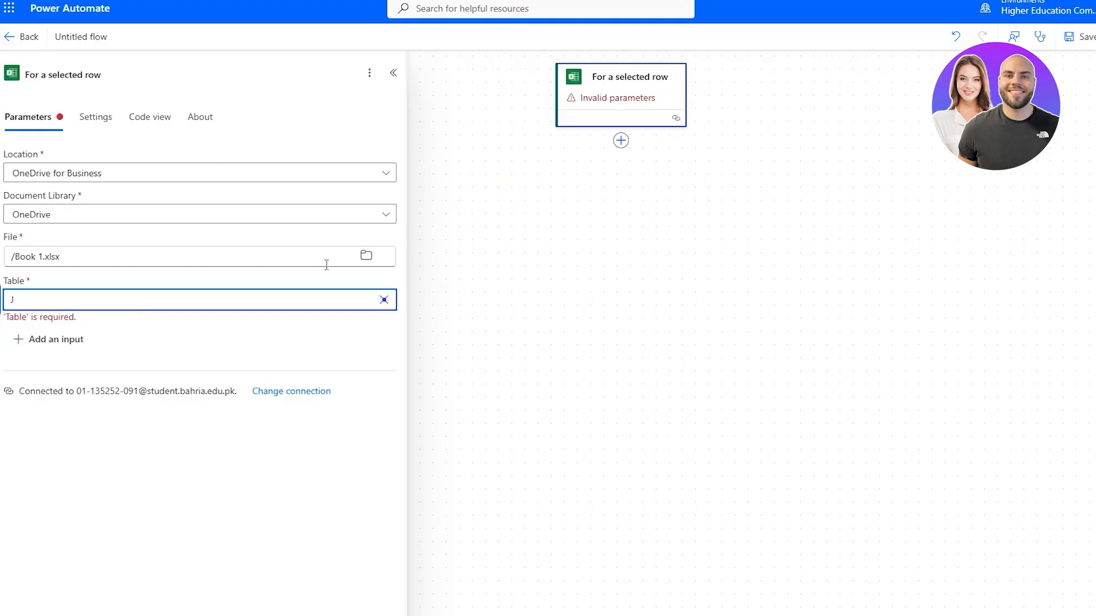
type("ohn")
left_click(2, 303)
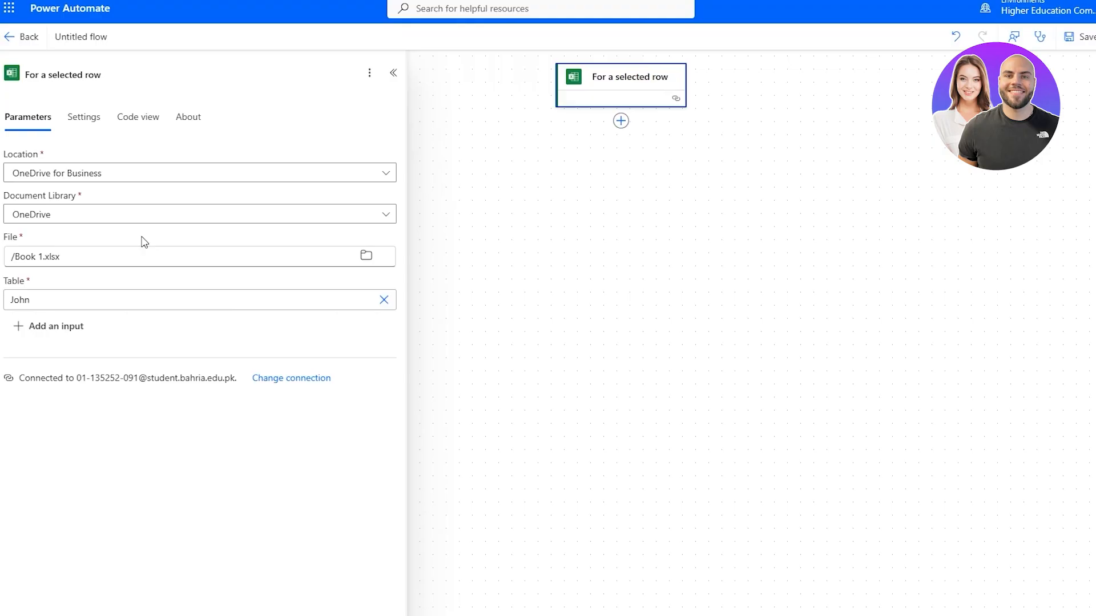
left_click(82, 121)
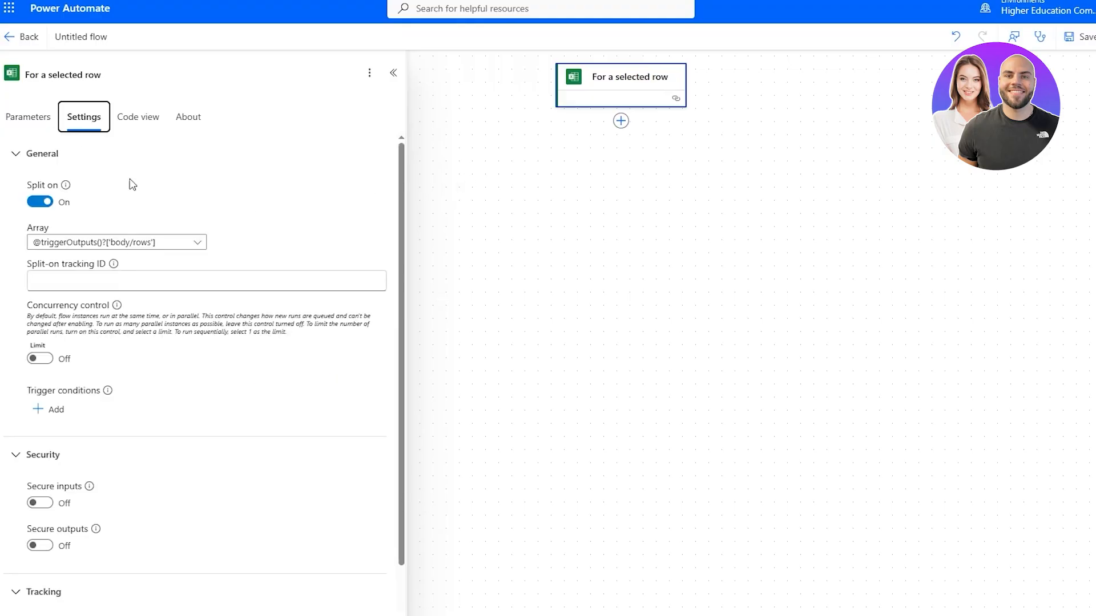
Review the trigger's Code view and About tabs, then add a new action below the trigger
scroll(146, 316, "down", 2)
scroll(145, 318, "up", 2)
left_click(137, 118)
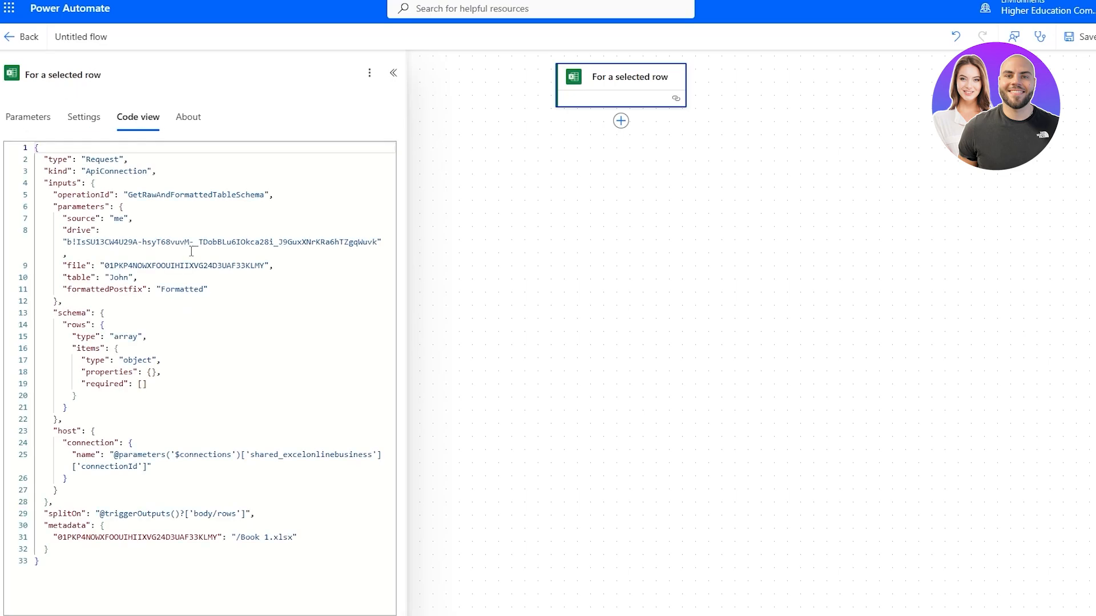
left_click(190, 120)
left_click(28, 124)
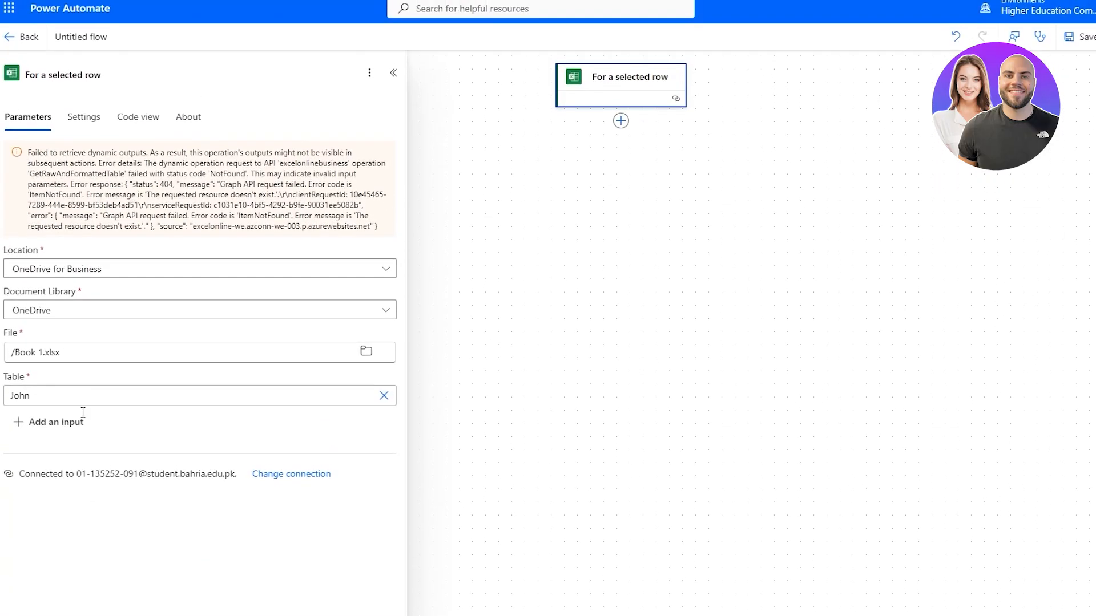
left_click(622, 123)
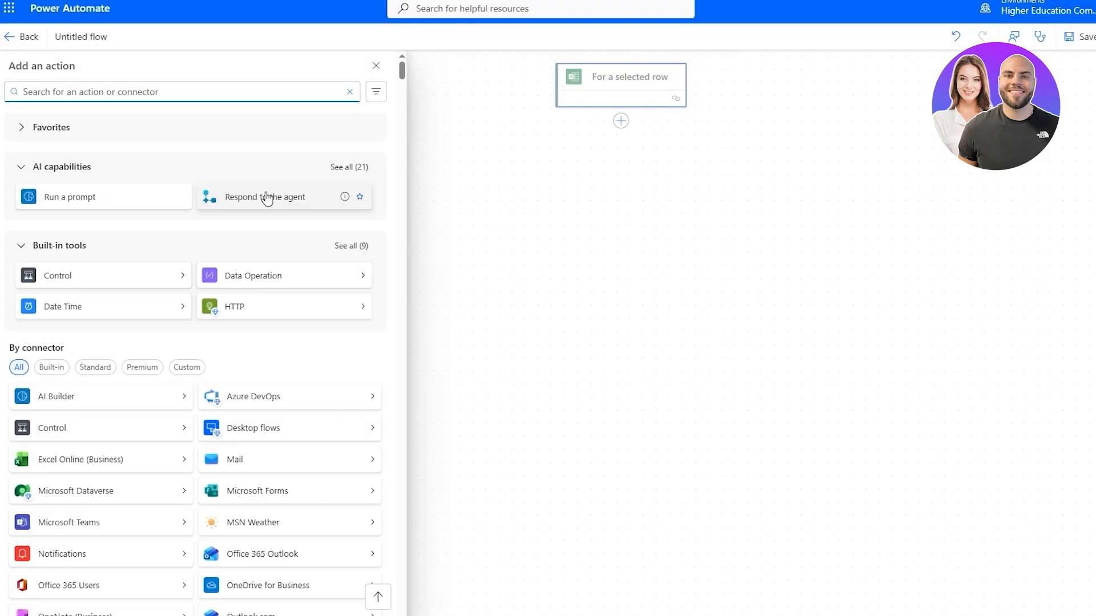
Add the Run a prompt action from AI capabilities after the For a selected row trigger
scroll(250, 347, "down", 1)
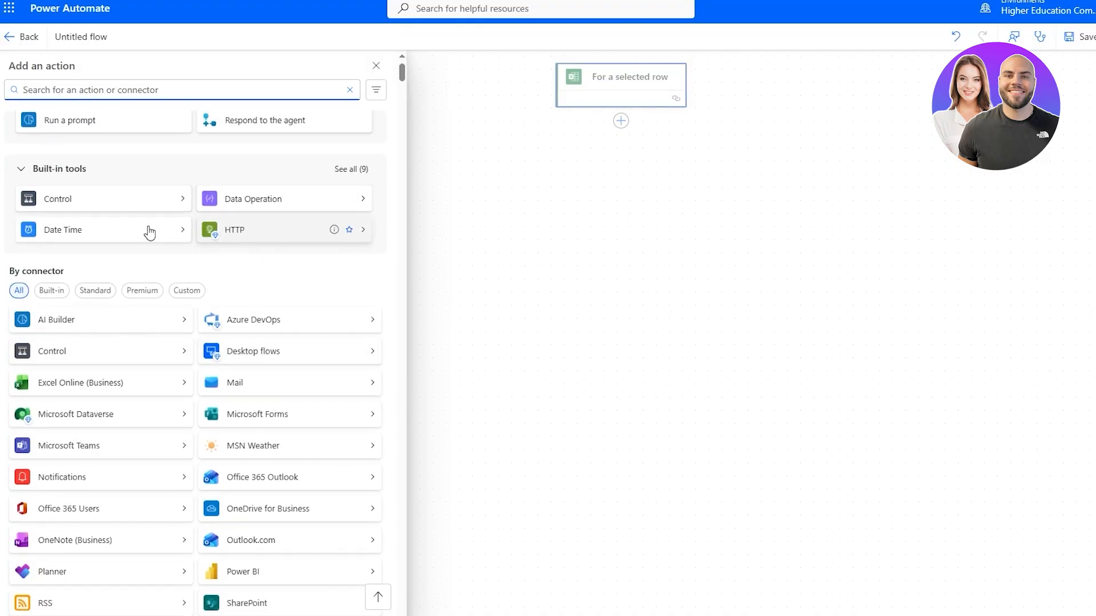
scroll(122, 213, "down", 2)
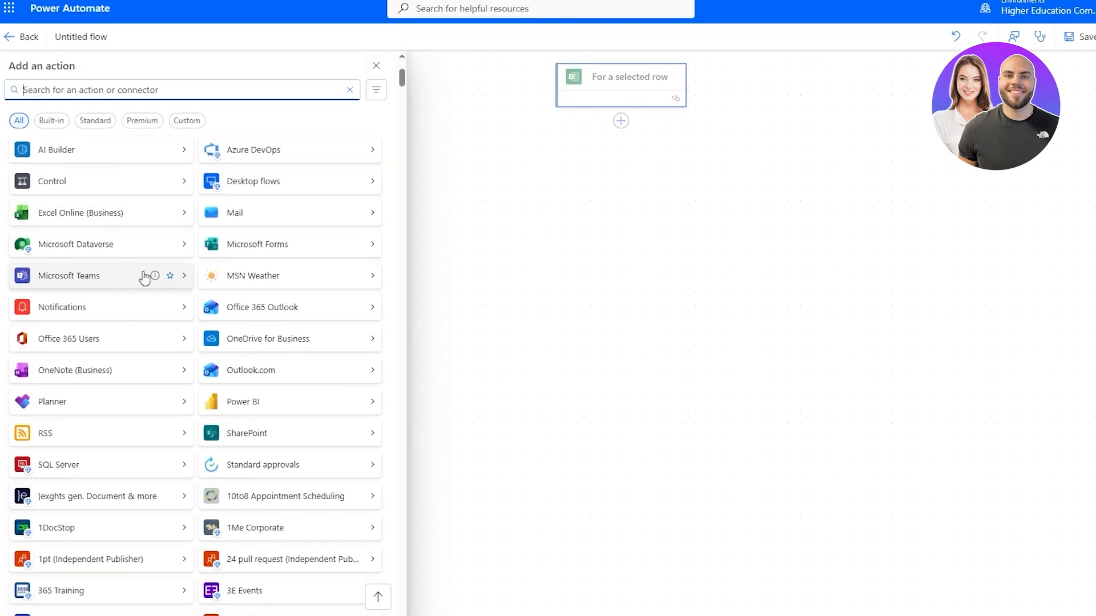
scroll(377, 266, "up", 3)
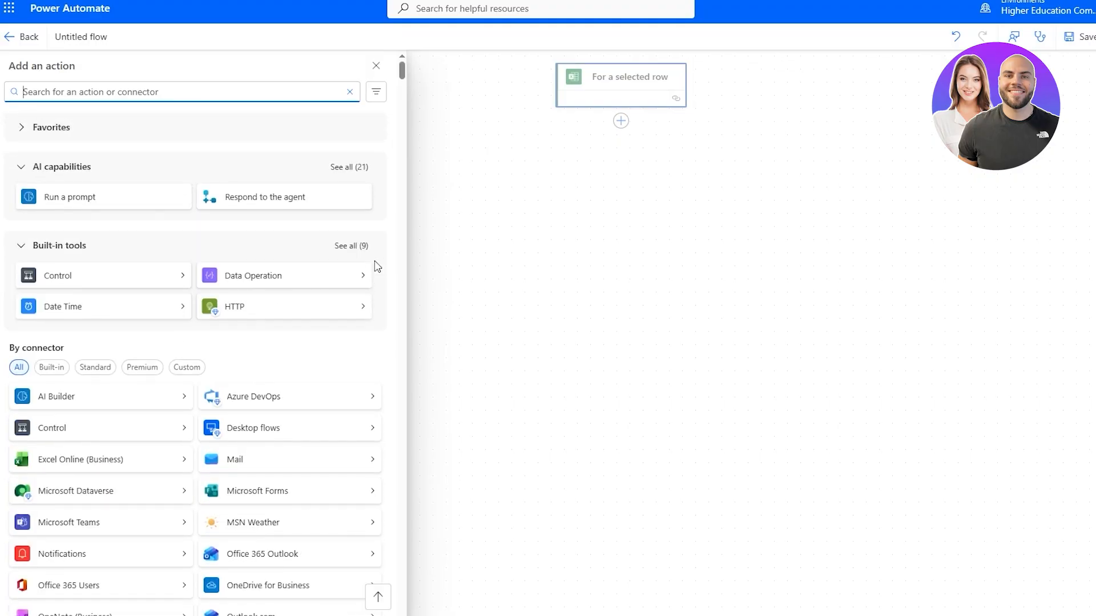
left_click(131, 202)
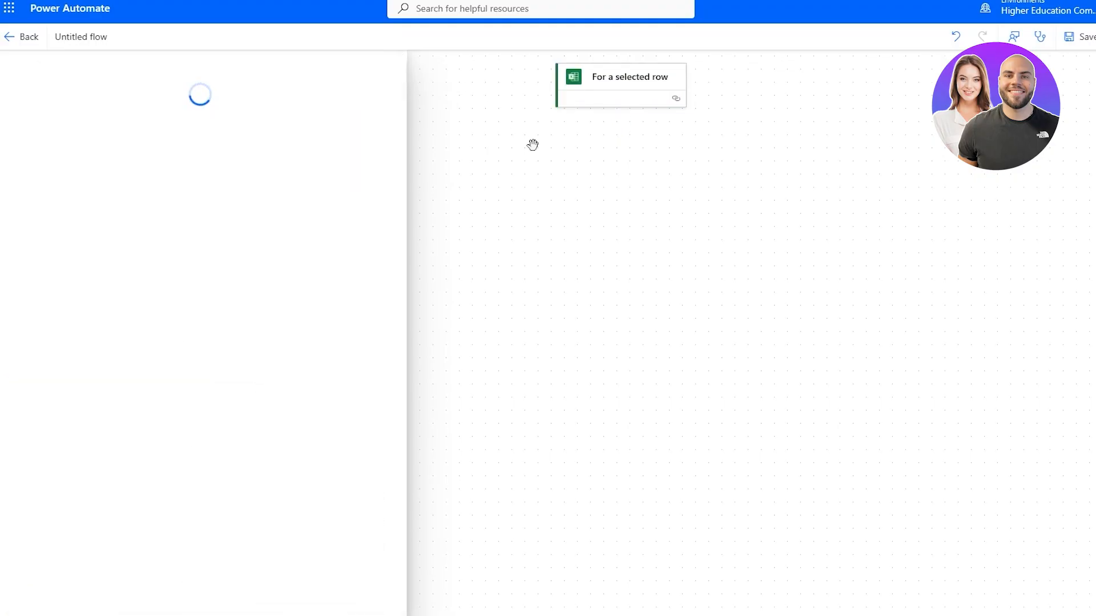
Begin naming the connection 'int', stay on the flow designer, and close Create connection unsigned
left_click(206, 196)
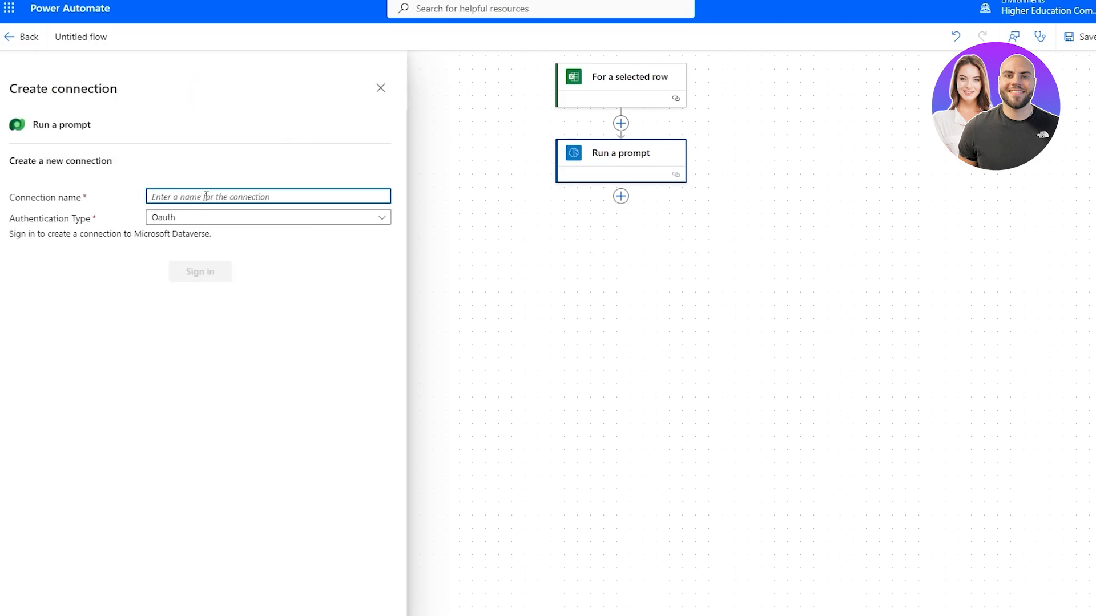
type("in")
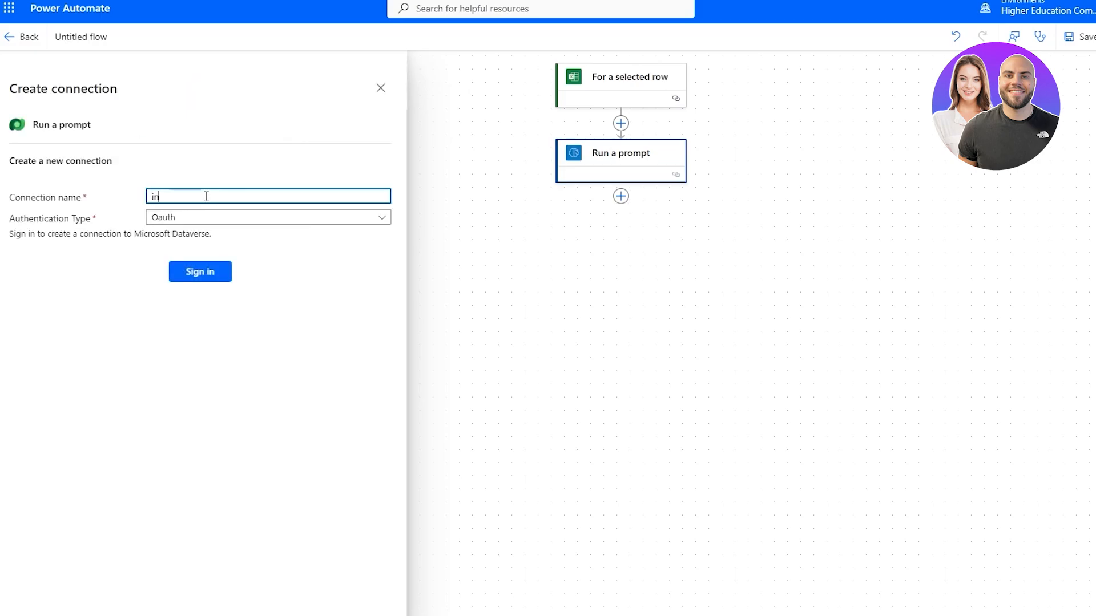
type("t")
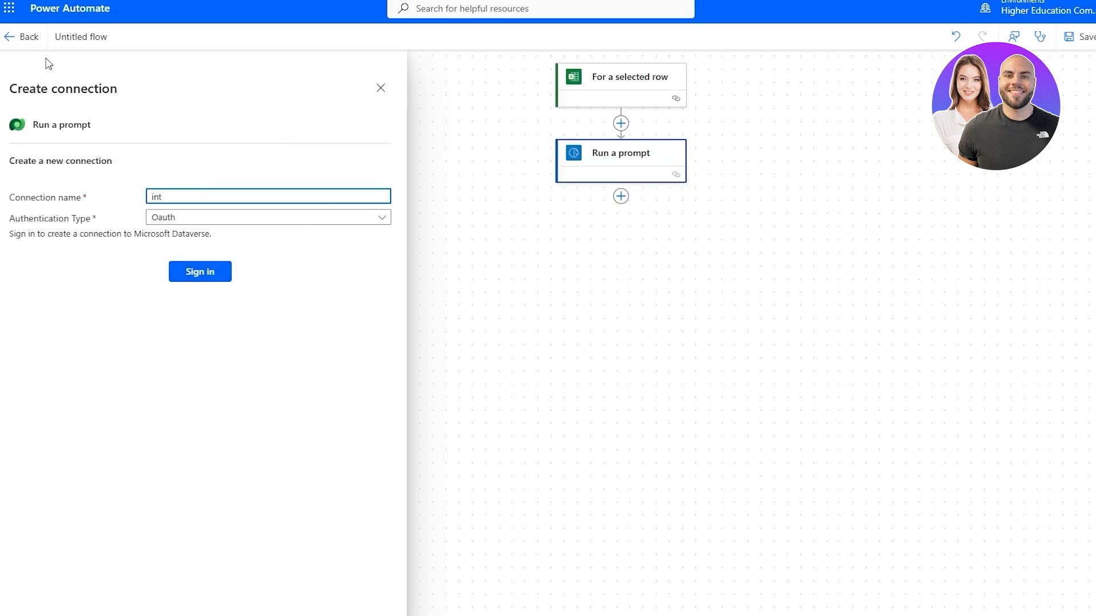
left_click(23, 36)
left_click(734, 105)
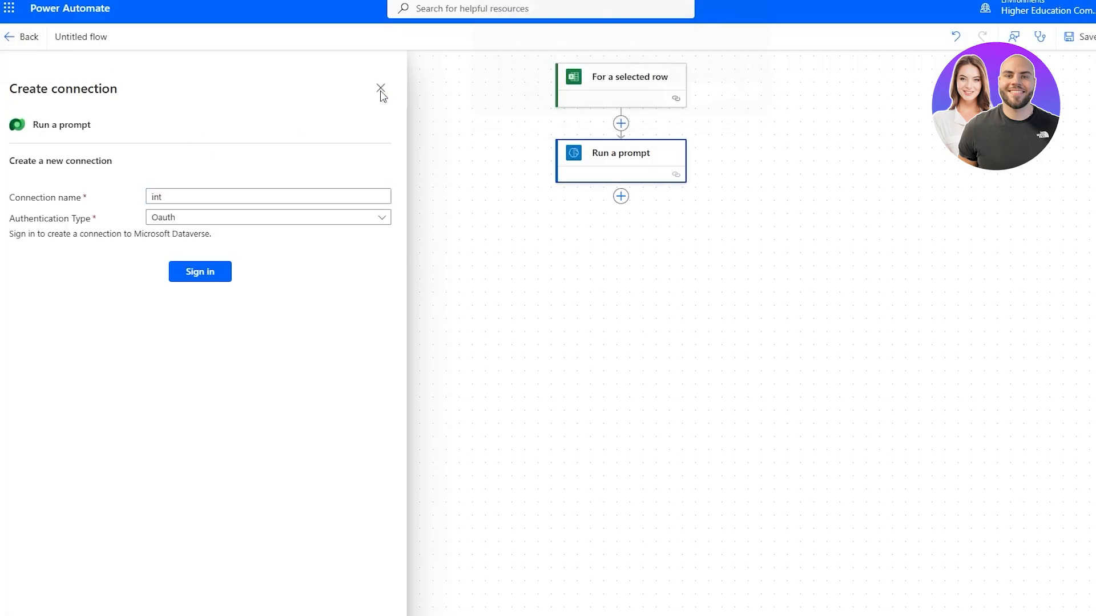
left_click(380, 88)
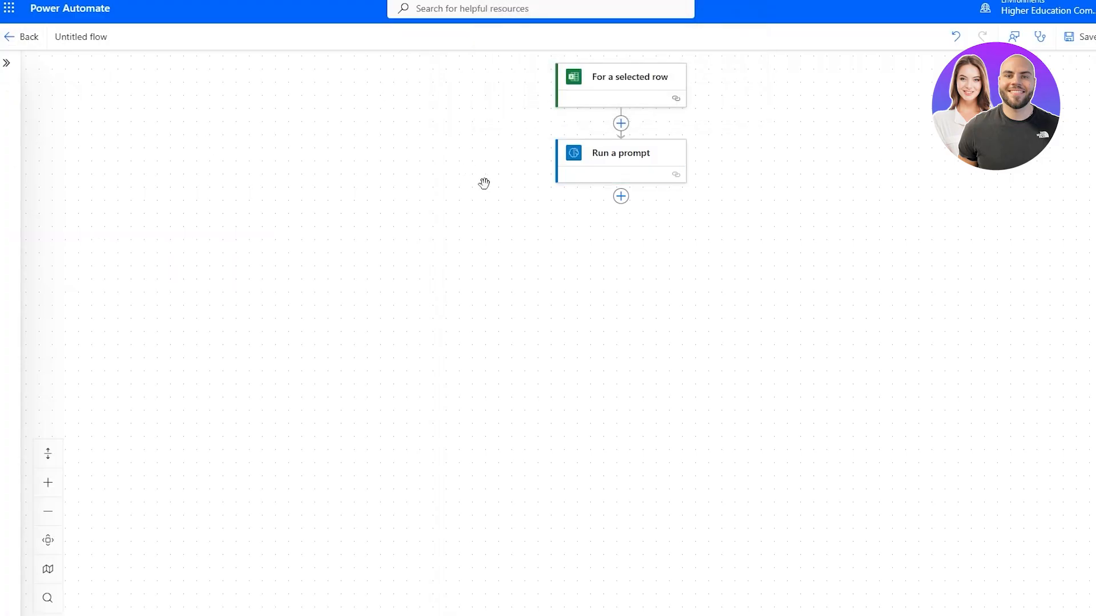
left_click(621, 197)
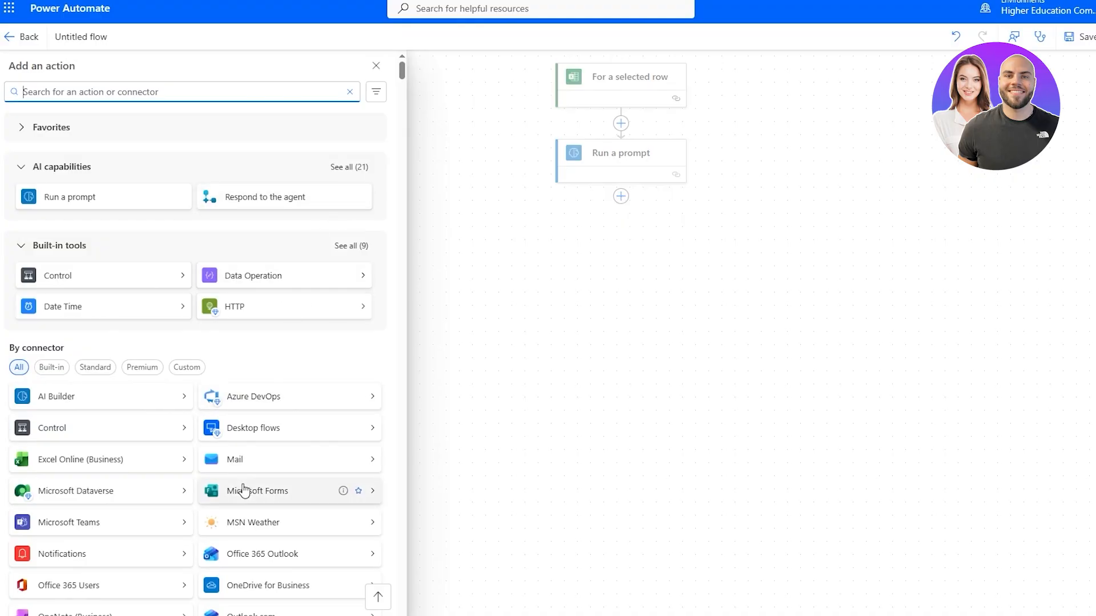
scroll(244, 490, "down", 5)
scroll(245, 489, "down", 8)
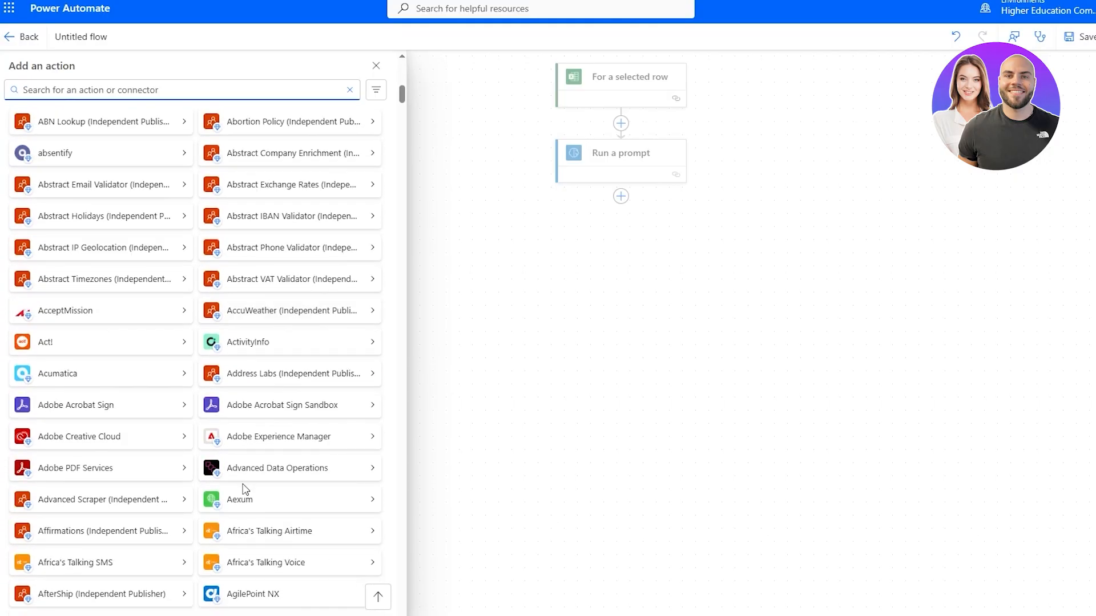
scroll(308, 393, "up", 13)
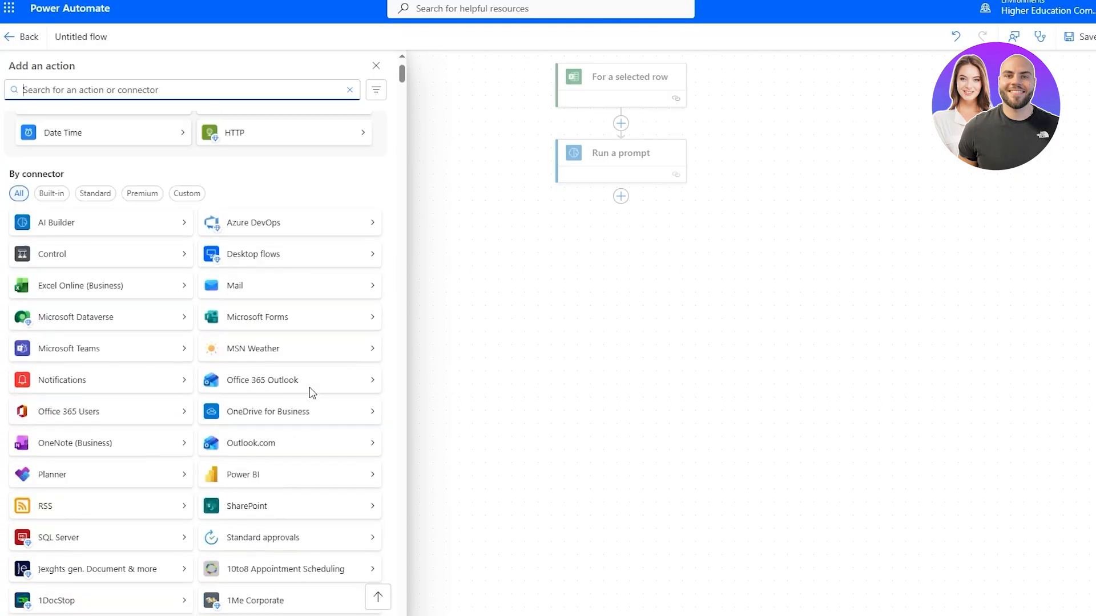
left_click(699, 222)
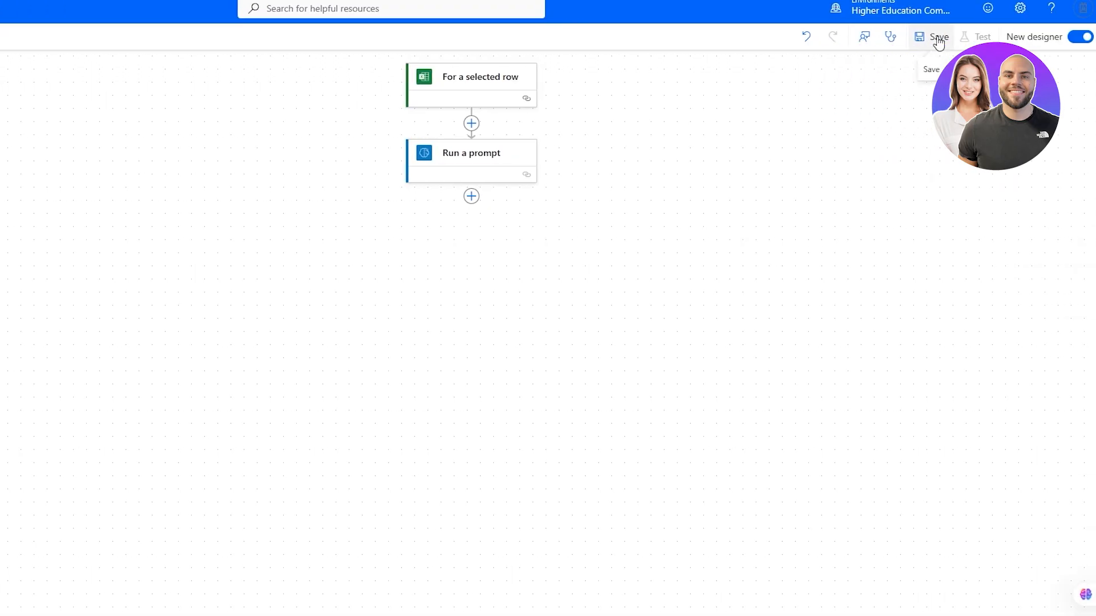
Save the flow, then dismiss the Flow checker's missing-connection error for Run a prompt
left_click(938, 38)
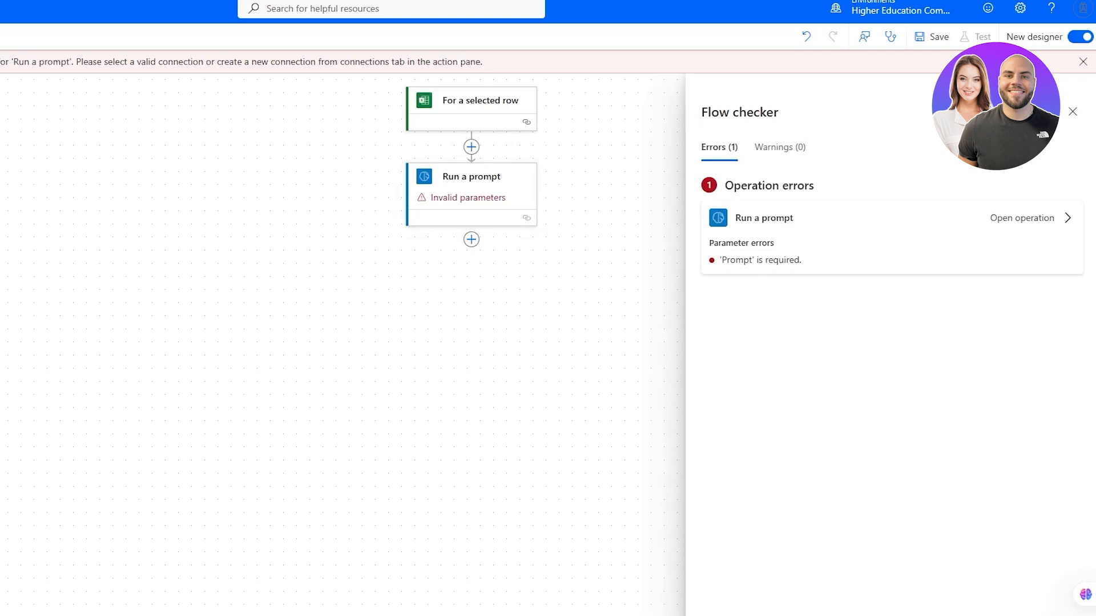
left_click(1072, 111)
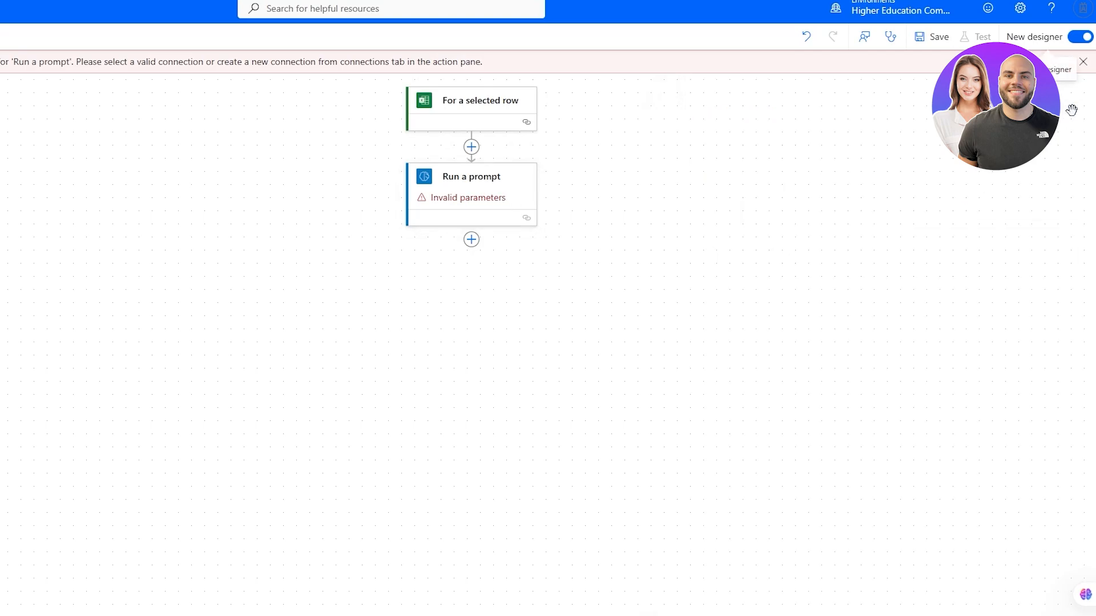